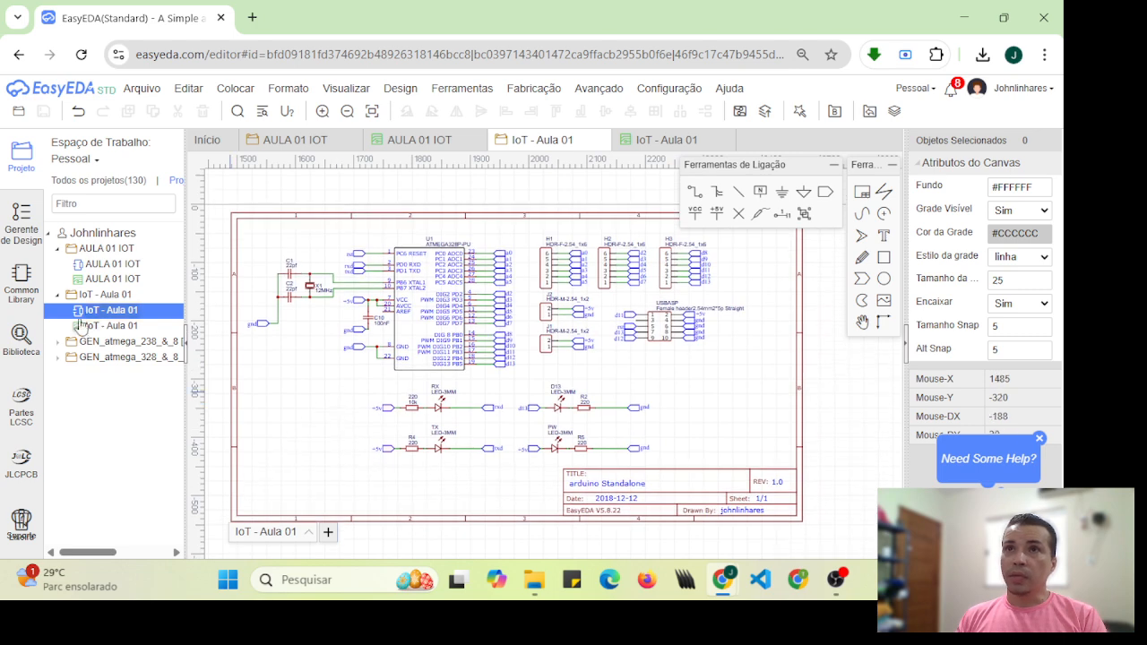
Step: Examine the IoT - Aula 01 project files and the schematic's title block, including its title, date, revision and author fields
{"action": "left_click", "coordinate": [98, 295]}
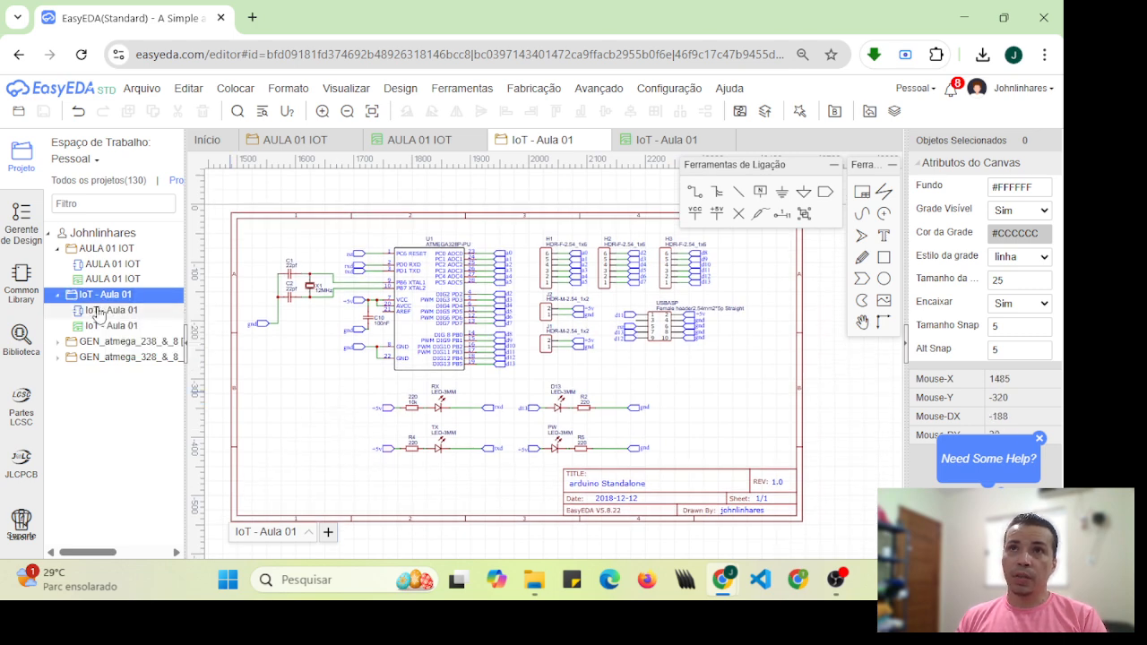
{"action": "left_click", "coordinate": [98, 311]}
{"action": "left_click", "coordinate": [107, 326]}
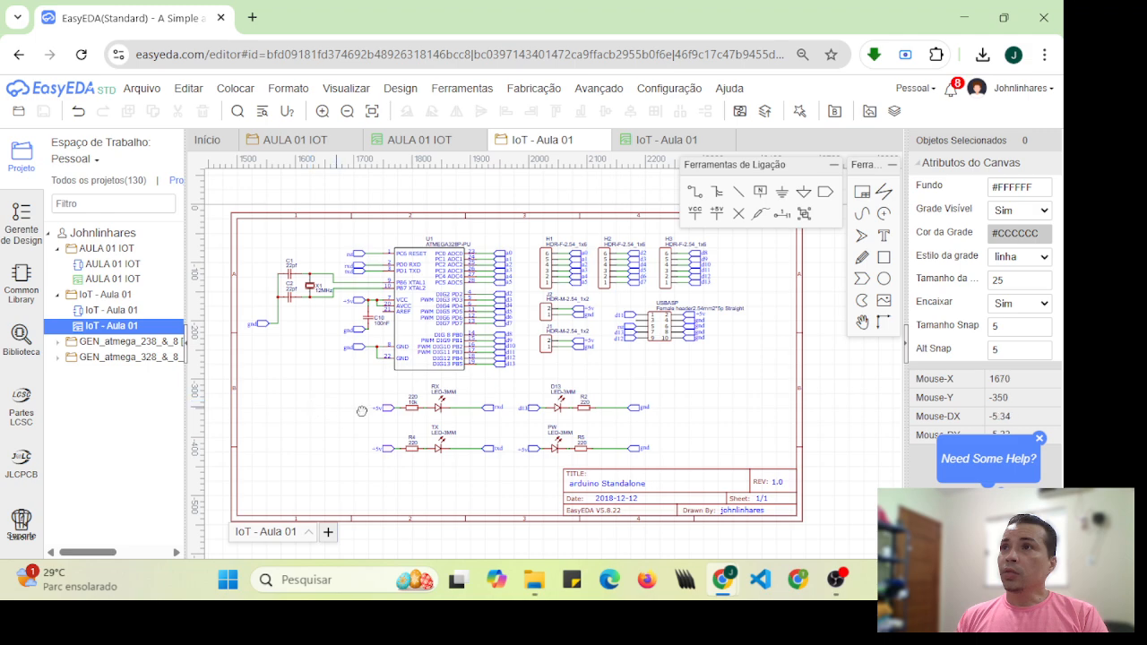
{"action": "mouse_move", "coordinate": [319, 398]}
{"action": "right_mouse_down"}
{"action": "mouse_move", "coordinate": [350, 401]}
{"action": "mouse_move", "coordinate": [336, 402]}
{"action": "right_mouse_up"}
{"action": "scroll", "coordinate": [759, 447], "scroll_direction": "up", "scroll_amount": 4}
{"action": "right_click_drag", "start_coordinate": [614, 467], "coordinate": [647, 292]}
{"action": "right_click_drag", "start_coordinate": [688, 331], "coordinate": [589, 325]}
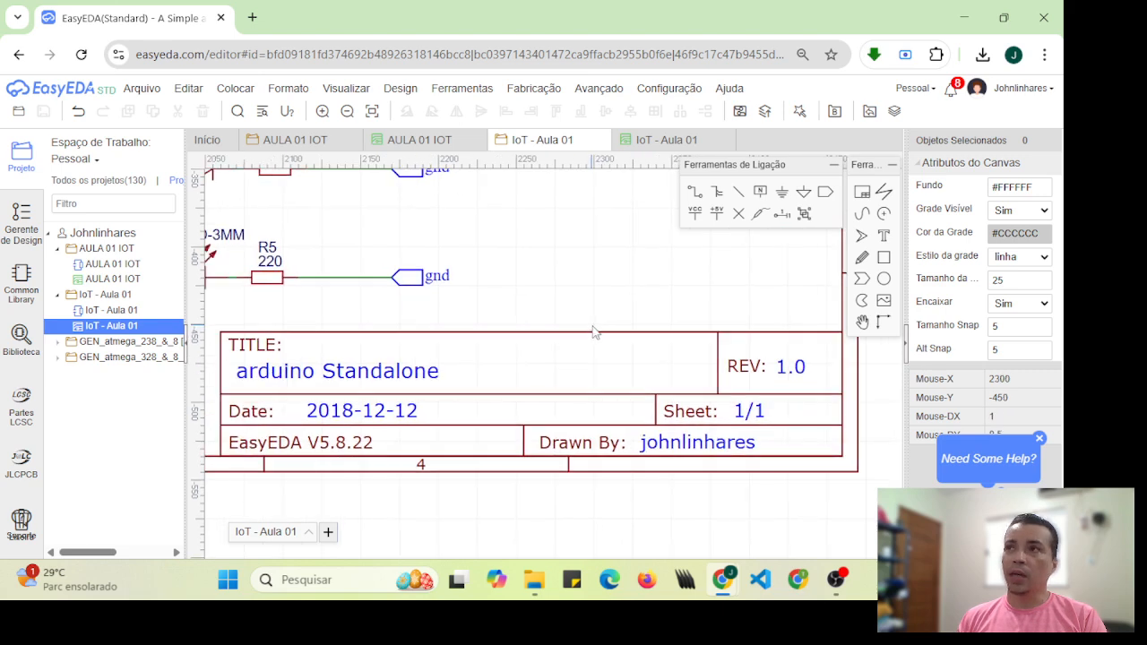
{"action": "scroll", "coordinate": [592, 331], "scroll_direction": "down", "scroll_amount": 2}
{"action": "scroll", "coordinate": [593, 331], "scroll_direction": "up", "scroll_amount": 2}
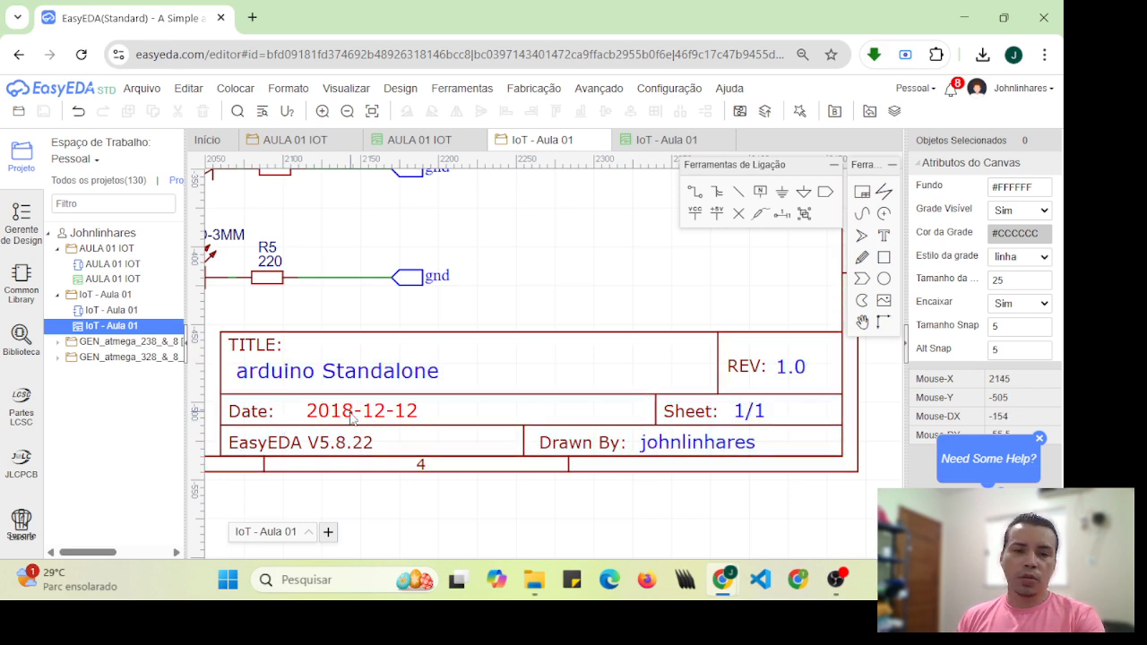
{"action": "left_click", "coordinate": [688, 445]}
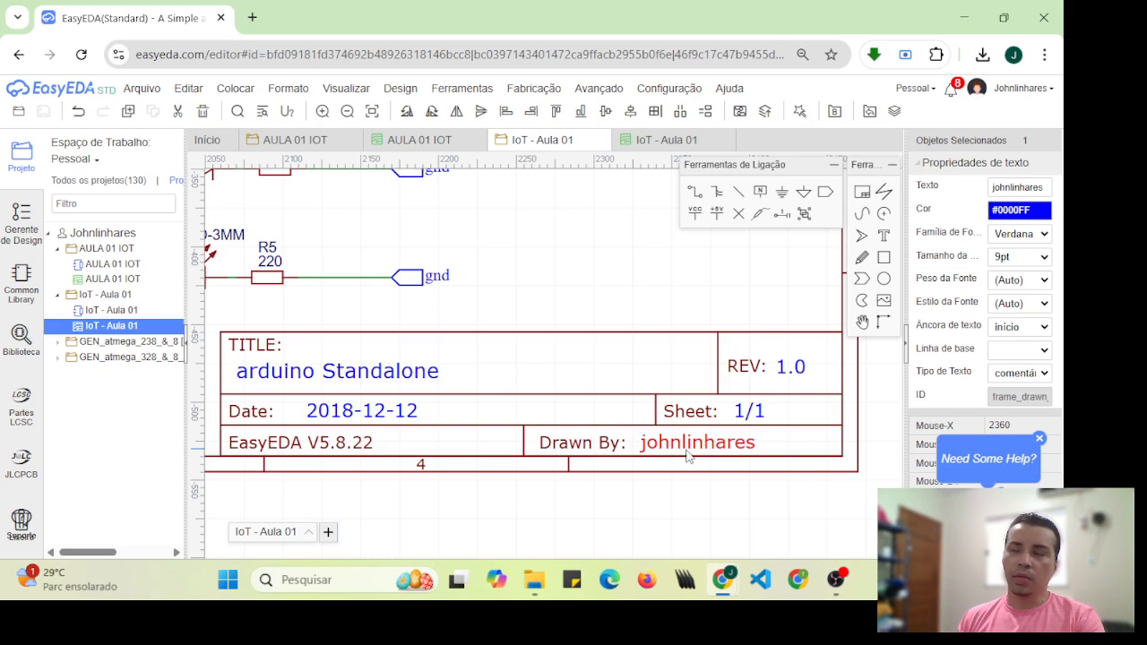
{"action": "scroll", "coordinate": [687, 456], "scroll_direction": "down", "scroll_amount": 3}
{"action": "right_click_drag", "start_coordinate": [658, 296], "coordinate": [718, 400]}
{"action": "scroll", "coordinate": [778, 428], "scroll_direction": "down", "scroll_amount": 1}
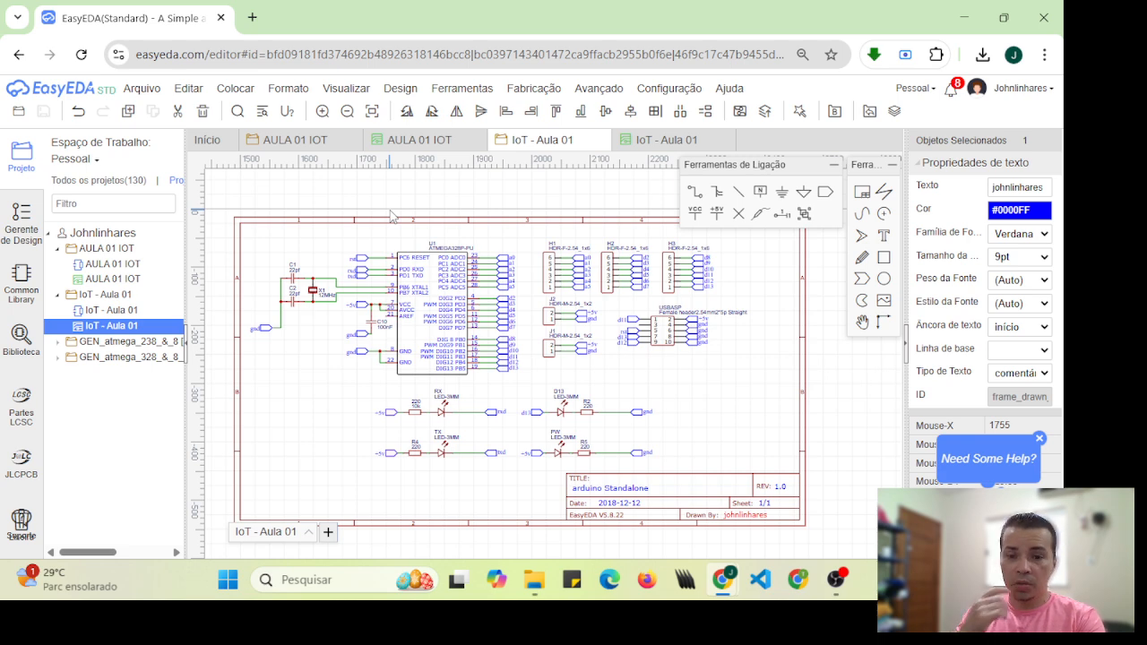
Step: Set the width of the schematic's sheet frame to 500
{"action": "left_click", "coordinate": [803, 402]}
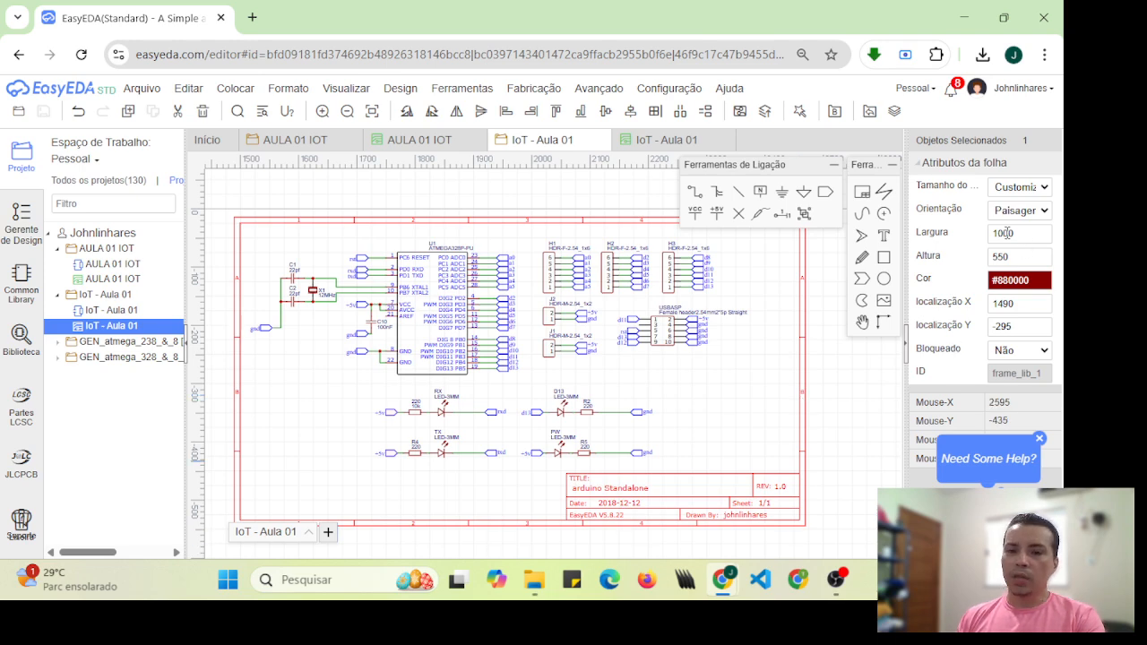
{"action": "double_click", "coordinate": [1007, 232]}
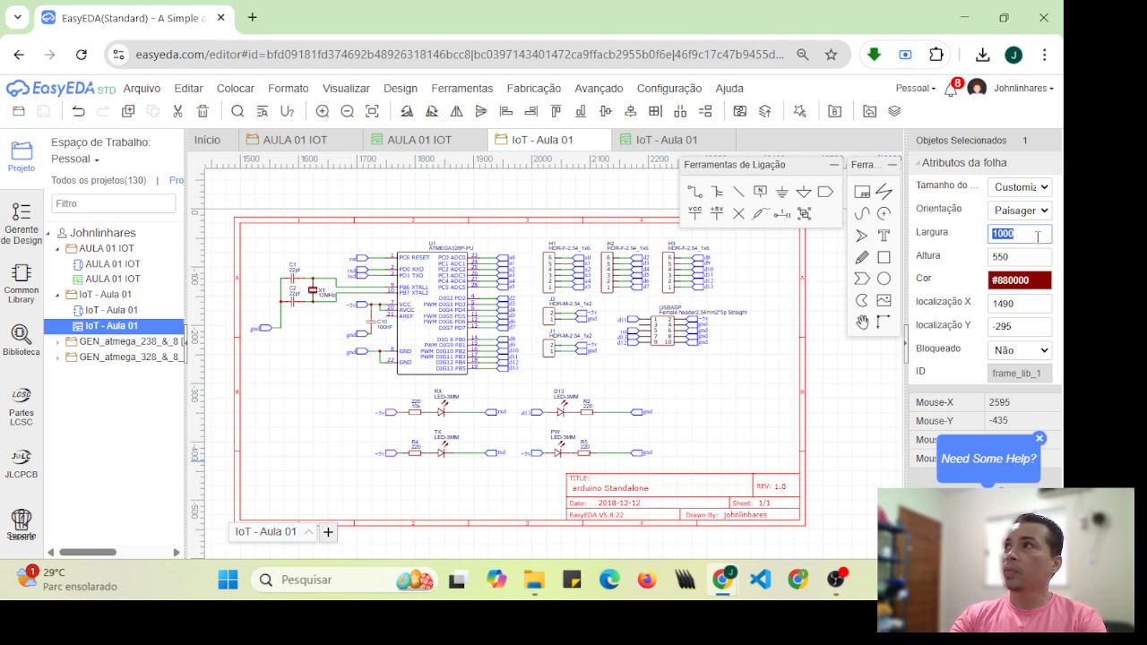
{"action": "type", "text": "5"}
{"action": "key", "text": "Return"}
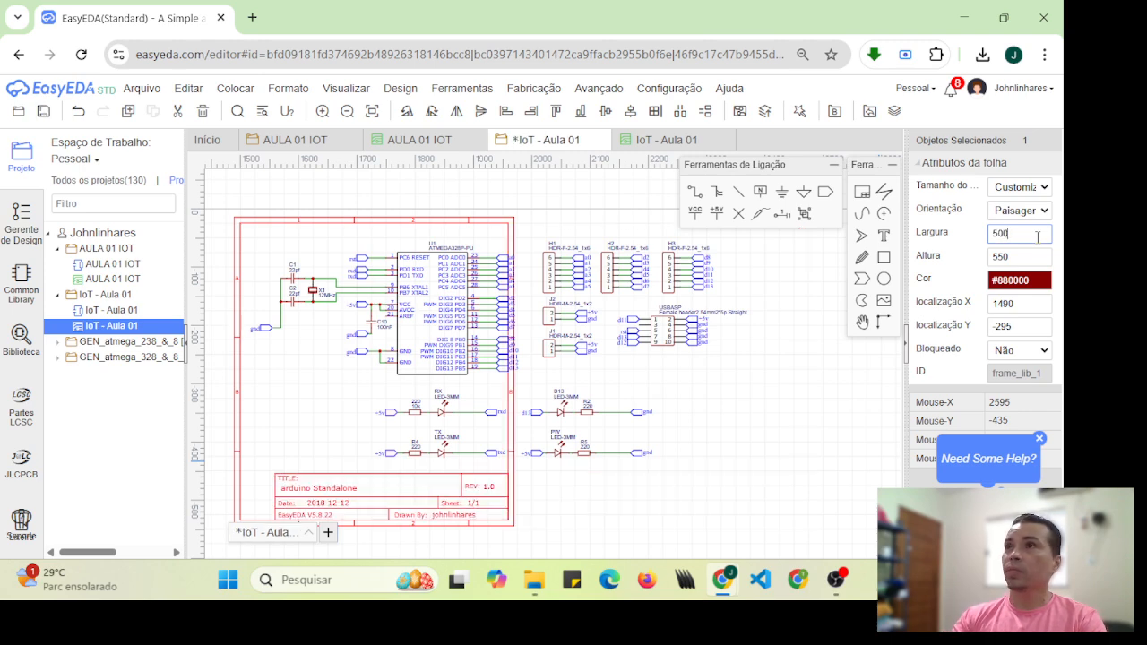
Step: Set the sheet frame's width to 900 and reposition the frame around the circuit at about X 1505, Y -300
{"action": "double_click", "coordinate": [1037, 236]}
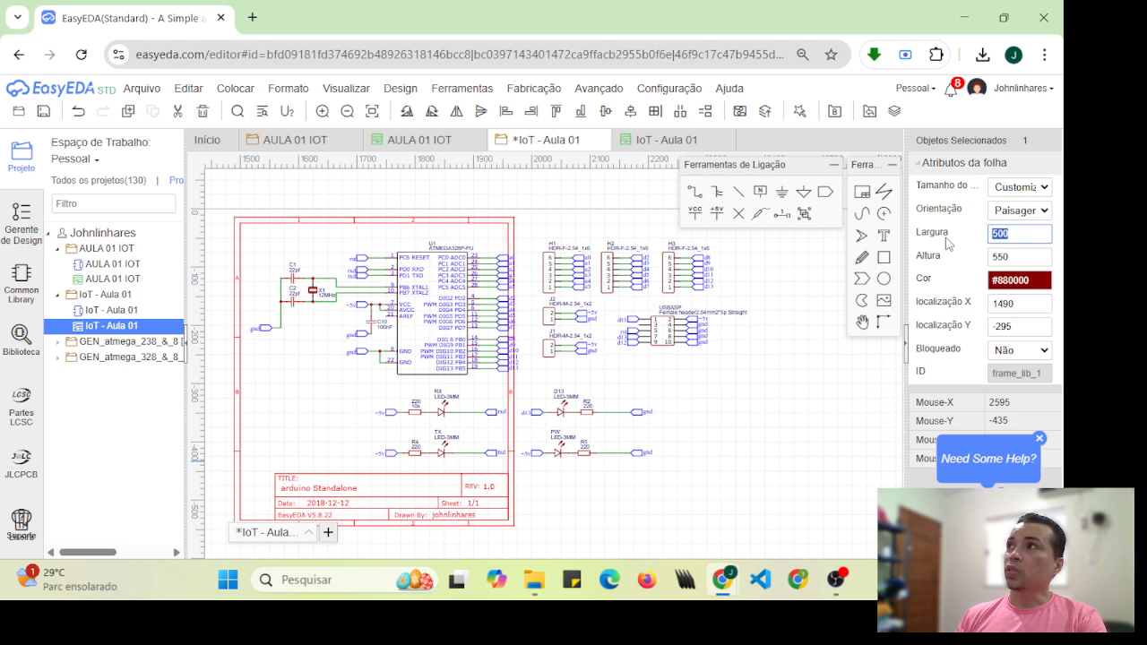
{"action": "type", "text": "1"}
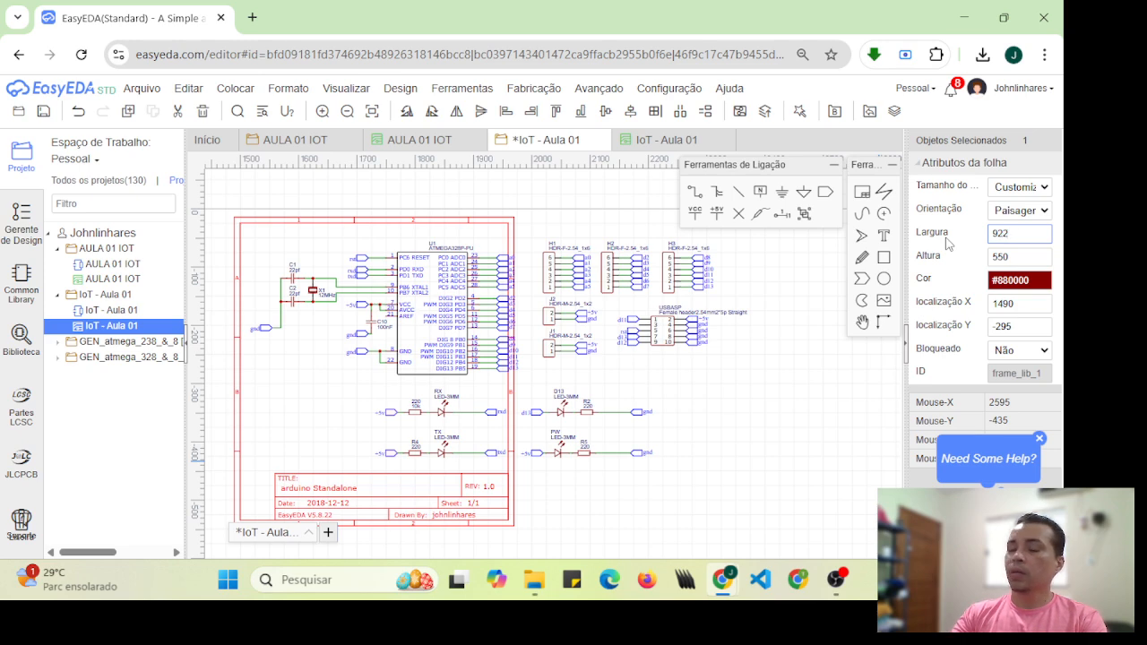
{"action": "type", "text": "00"}
{"action": "key", "text": "Return"}
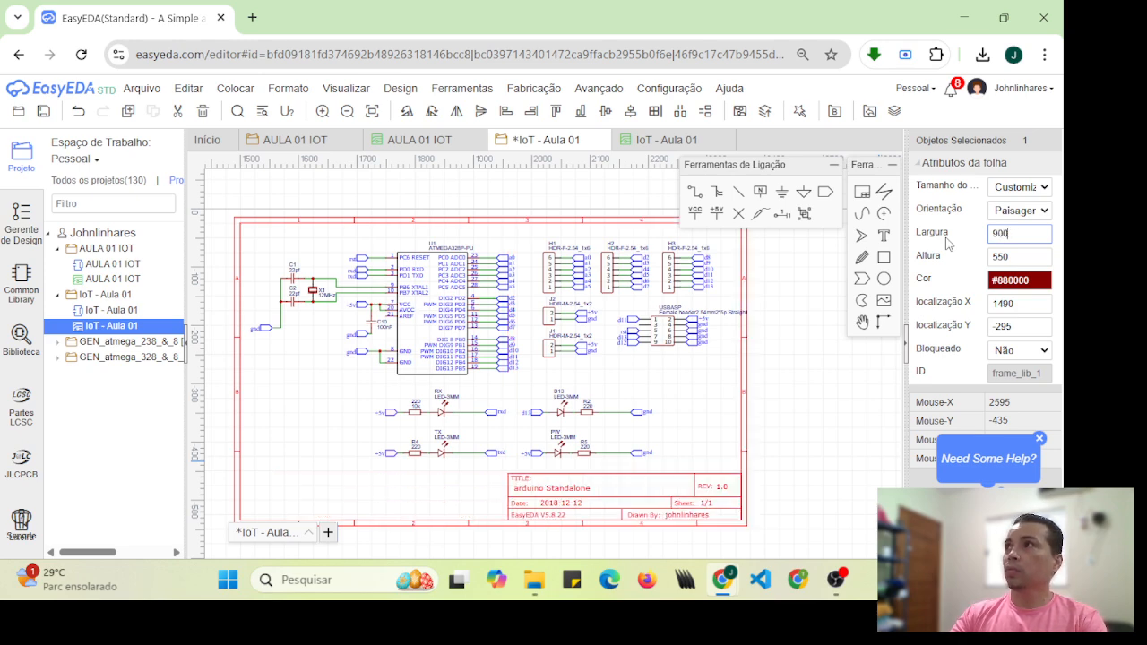
{"action": "left_click", "coordinate": [782, 434]}
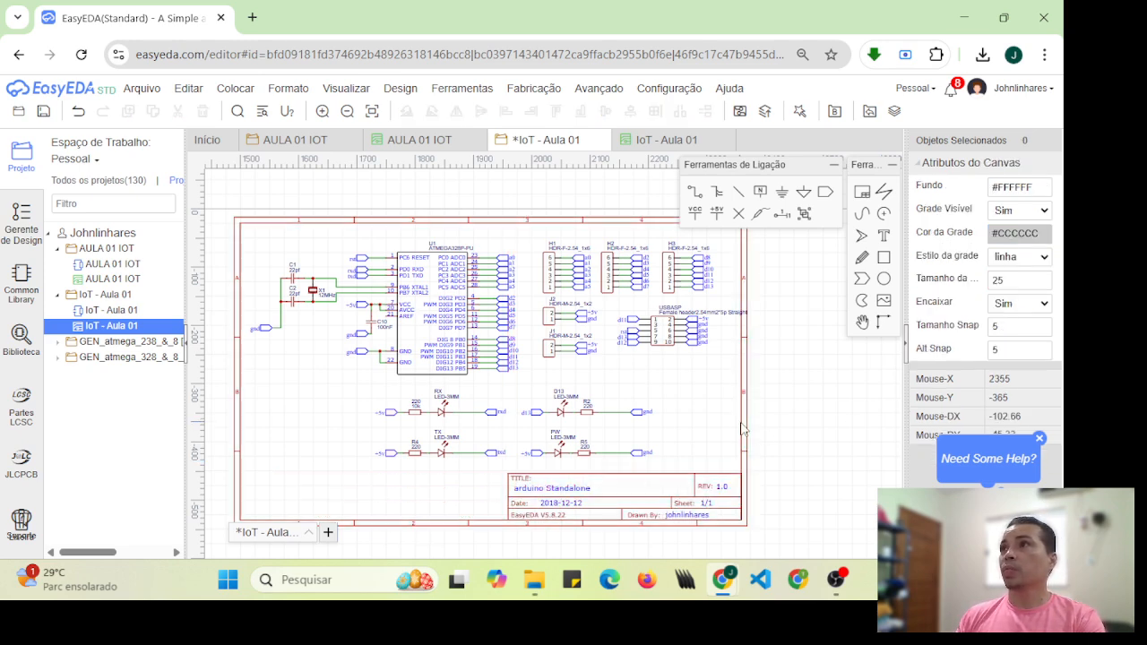
{"action": "left_click_drag", "start_coordinate": [750, 430], "coordinate": [761, 433]}
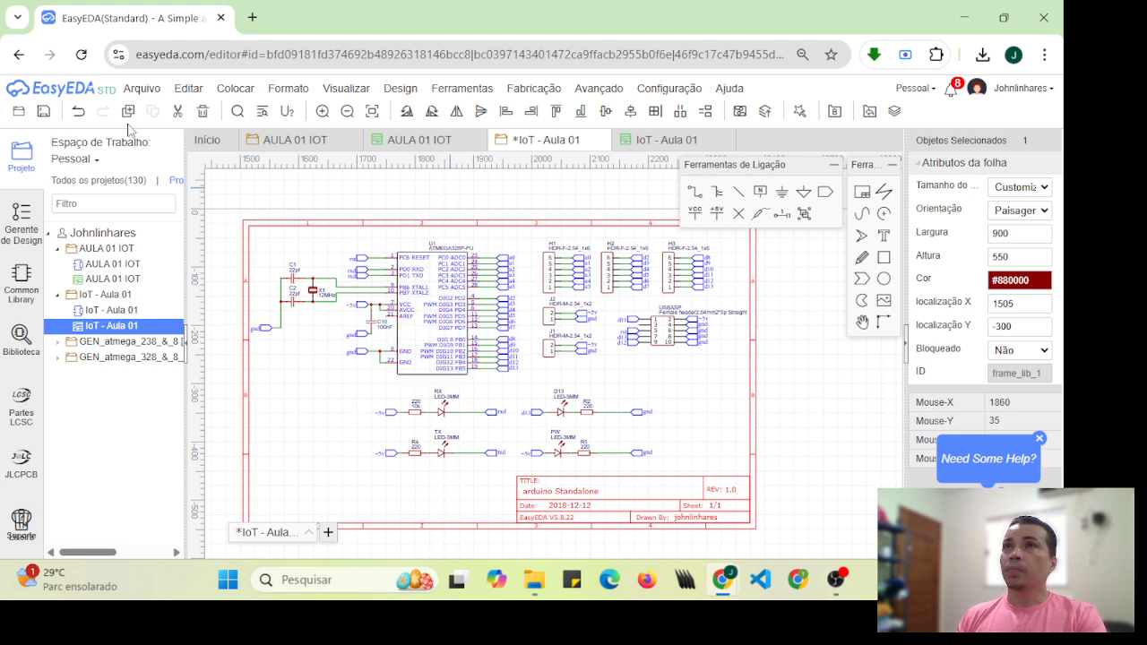
Step: Save the IoT - Aula 01 schematic
{"action": "left_click", "coordinate": [141, 90]}
{"action": "left_click", "coordinate": [507, 407]}
{"action": "left_click", "coordinate": [141, 89]}
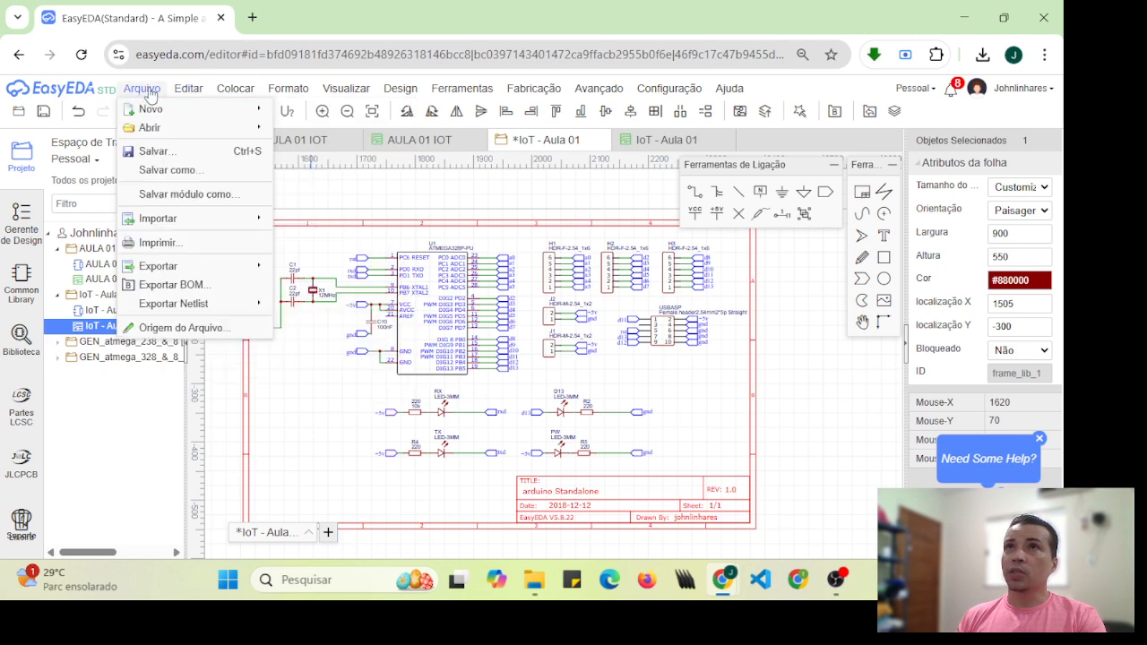
{"action": "left_click", "coordinate": [145, 154]}
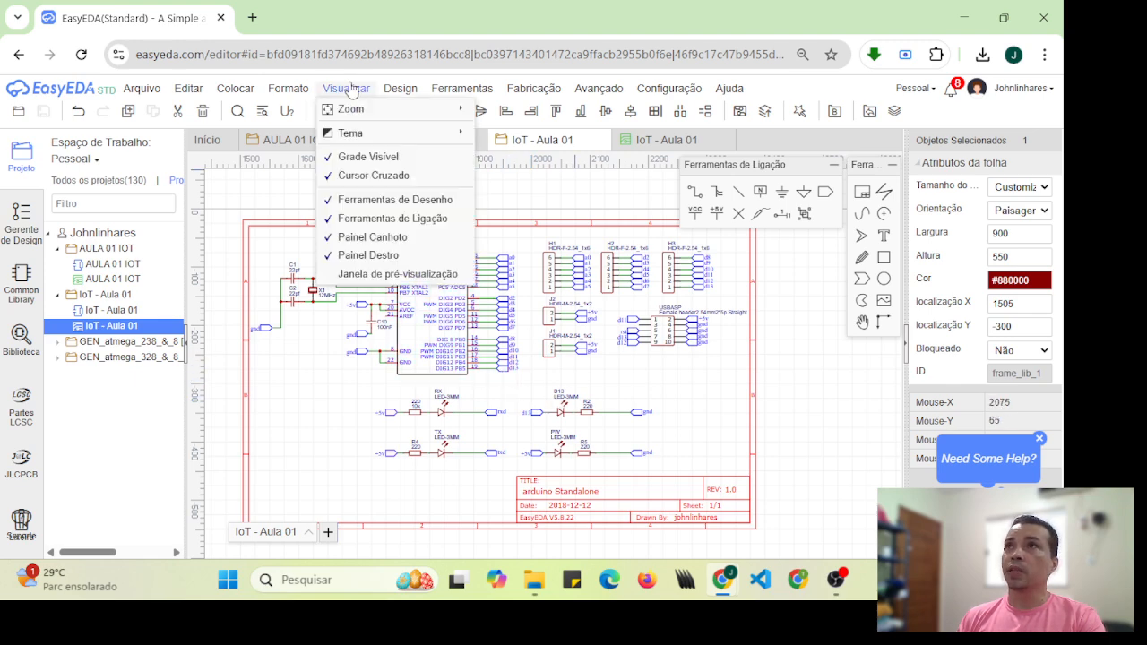
Step: Update the PCB from the schematic, continuing without checking the unfinished nets, and dismiss the import changes dialog
{"action": "mouse_move", "coordinate": [301, 96]}
{"action": "mouse_move", "coordinate": [394, 90]}
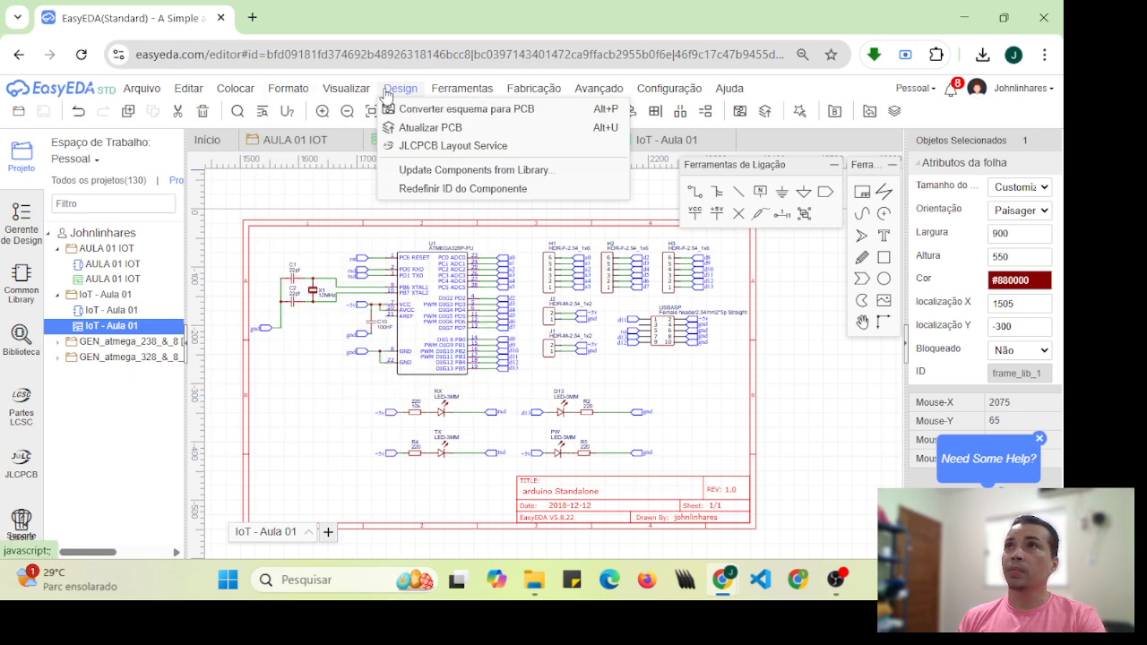
{"action": "left_click", "coordinate": [419, 128]}
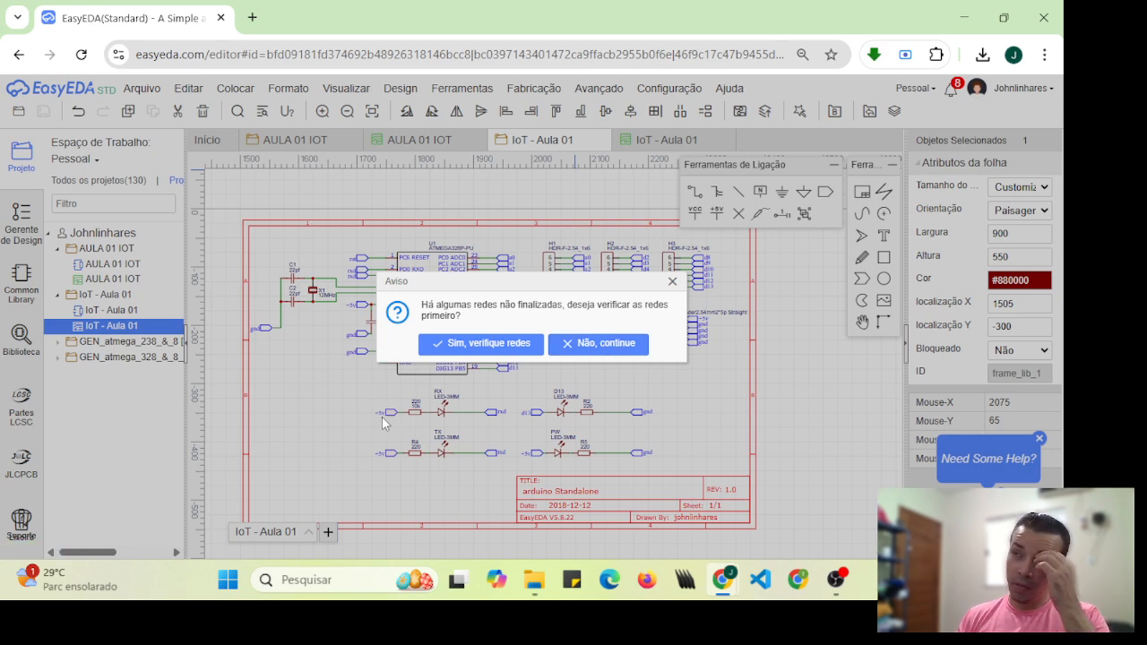
{"action": "left_click", "coordinate": [587, 357]}
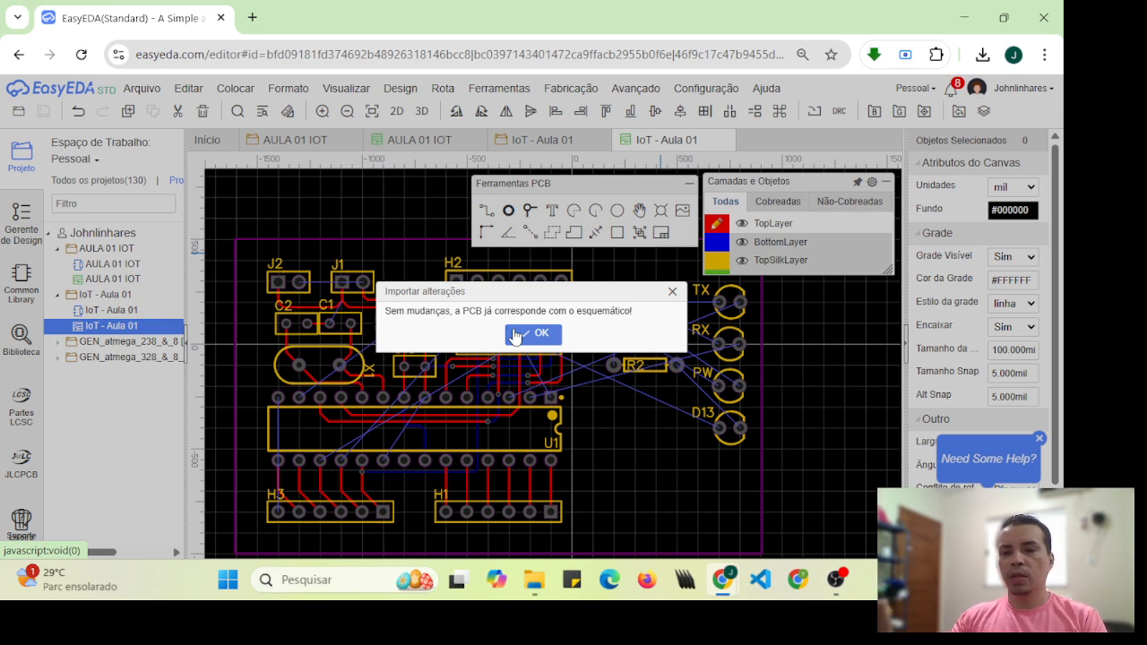
{"action": "left_click", "coordinate": [516, 336]}
{"action": "scroll", "coordinate": [625, 433], "scroll_direction": "down", "scroll_amount": 2}
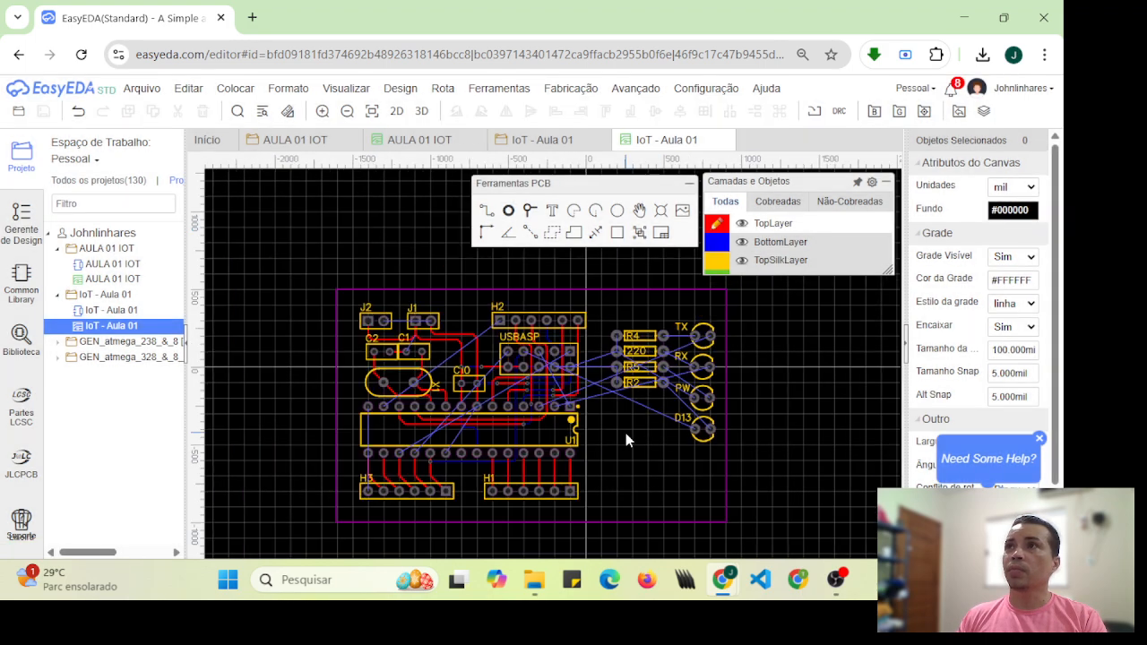
Step: Return to the IoT - Aula 01 schematic and export it as a merged-sheet PDF with 1x line width, using the local engine
{"action": "left_click", "coordinate": [542, 140]}
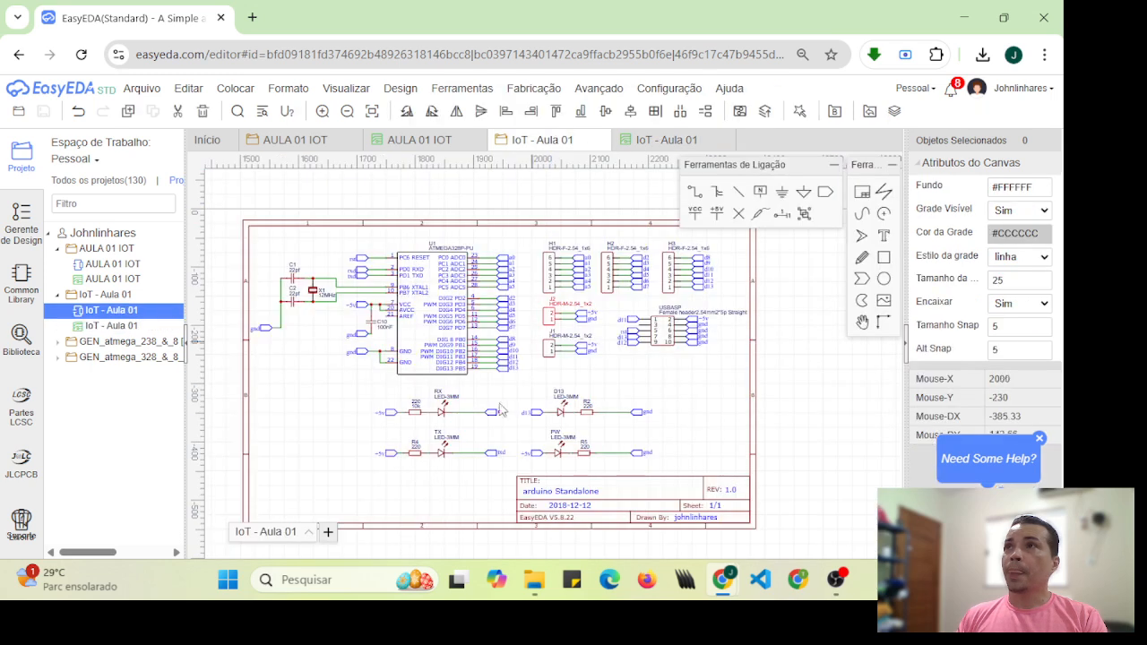
{"action": "left_click", "coordinate": [145, 89]}
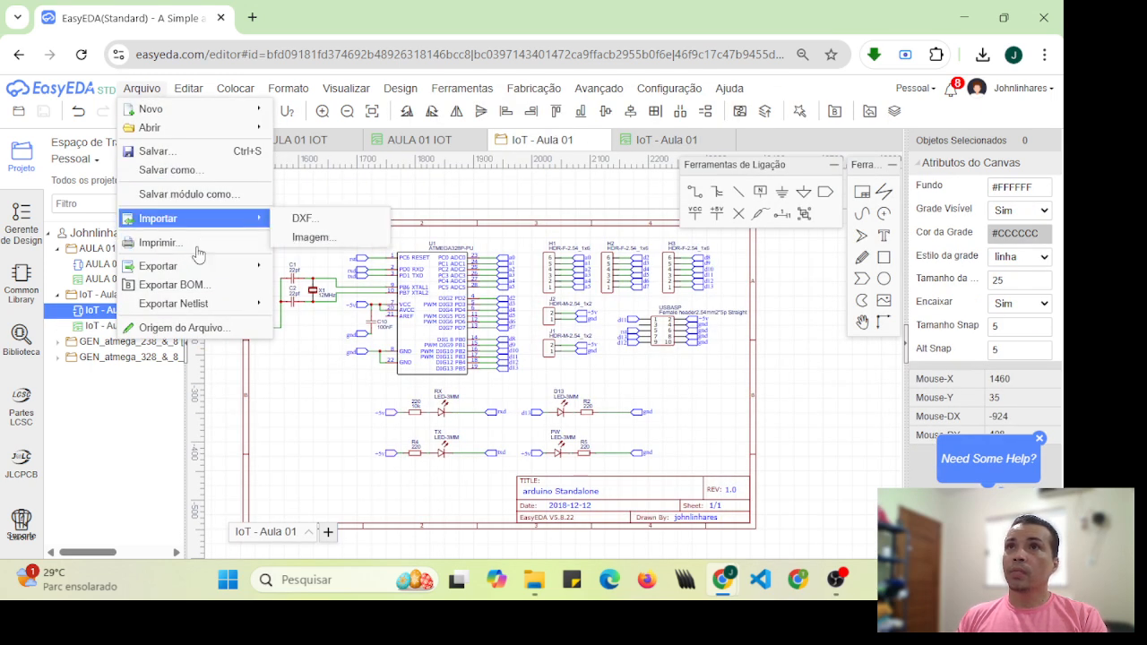
{"action": "mouse_move", "coordinate": [198, 269]}
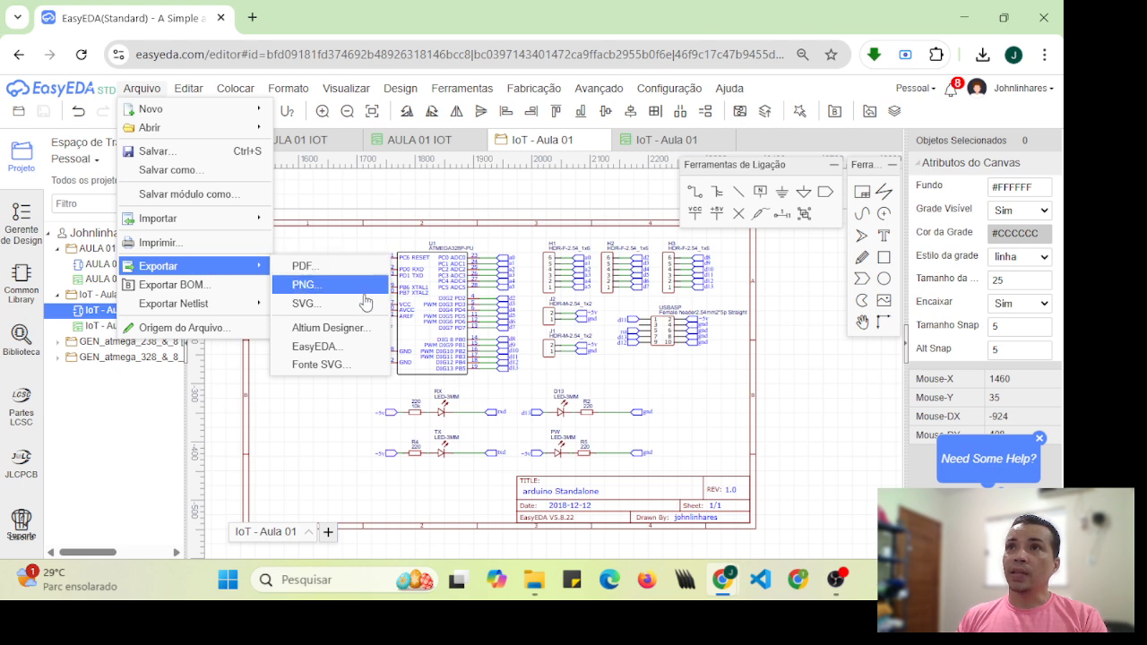
{"action": "left_click", "coordinate": [143, 87]}
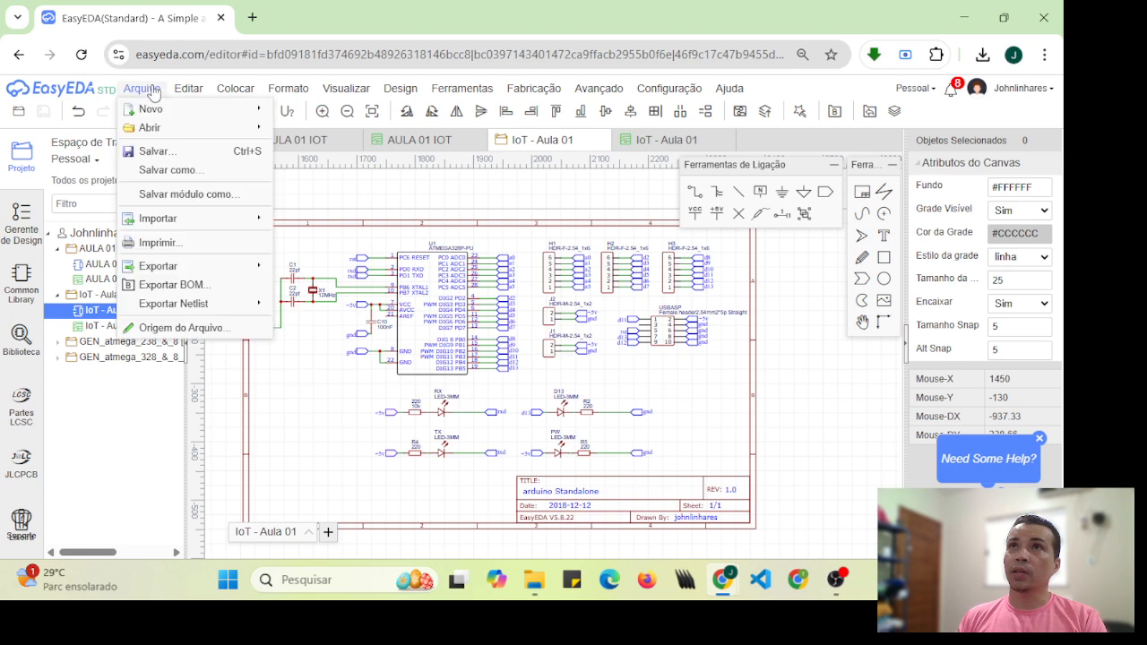
{"action": "mouse_move", "coordinate": [246, 267]}
{"action": "left_click", "coordinate": [301, 267]}
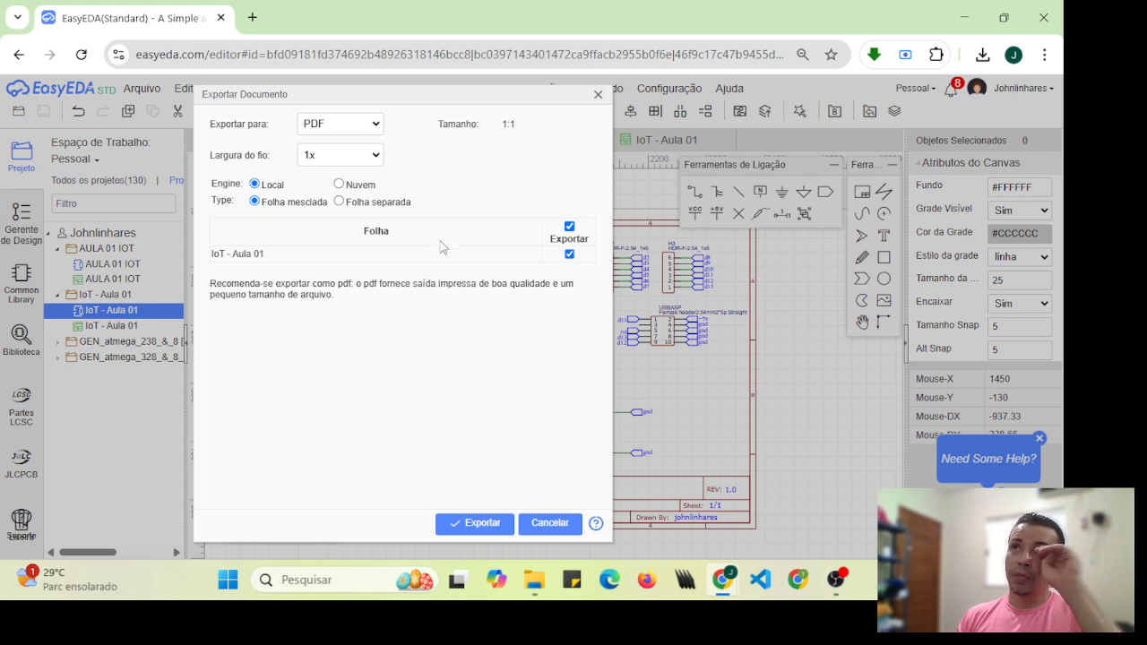
{"action": "left_click", "coordinate": [377, 157]}
{"action": "left_click", "coordinate": [376, 159]}
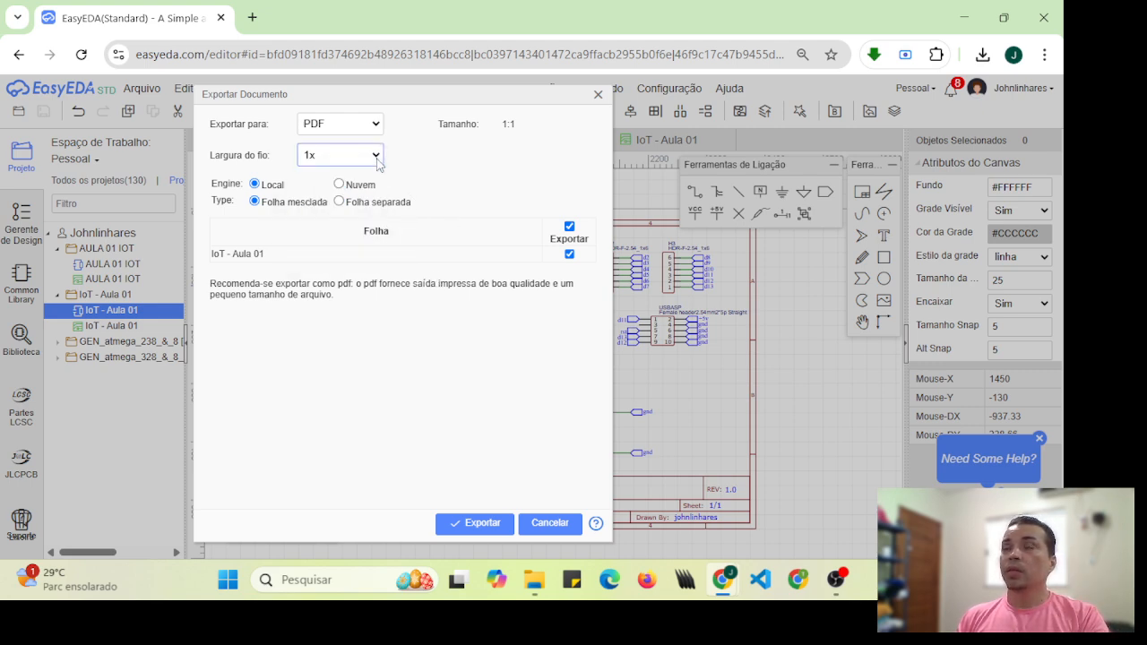
{"action": "left_click", "coordinate": [471, 526]}
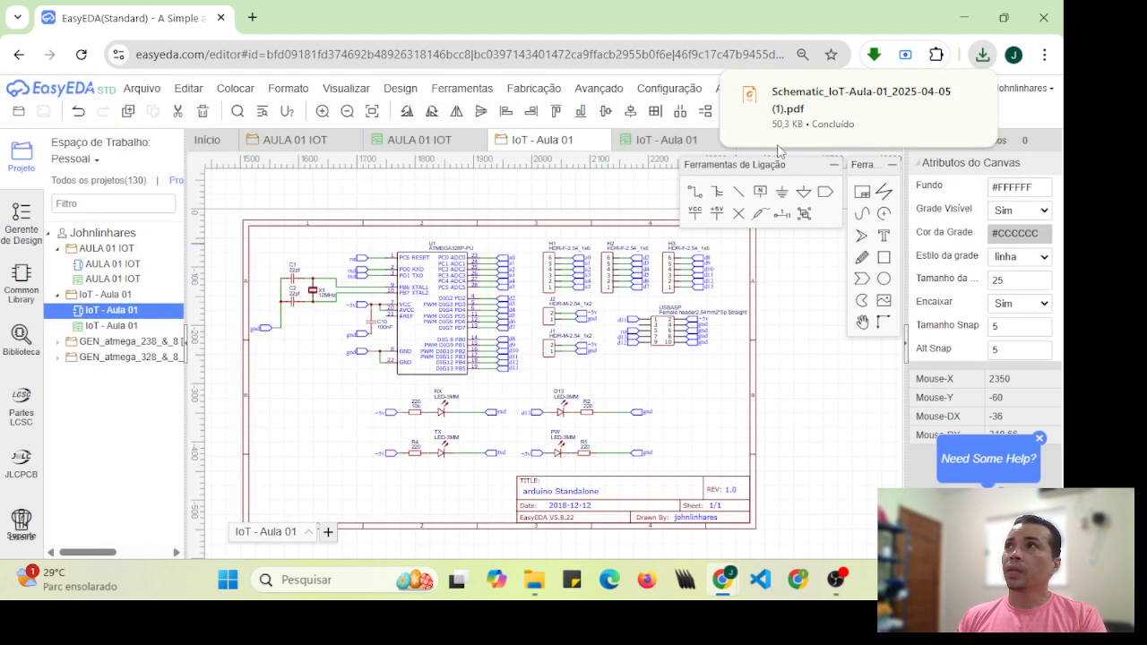
Step: Open the exported schematic PDF and examine the circuit, sheet frame and title block
{"action": "left_click", "coordinate": [796, 100]}
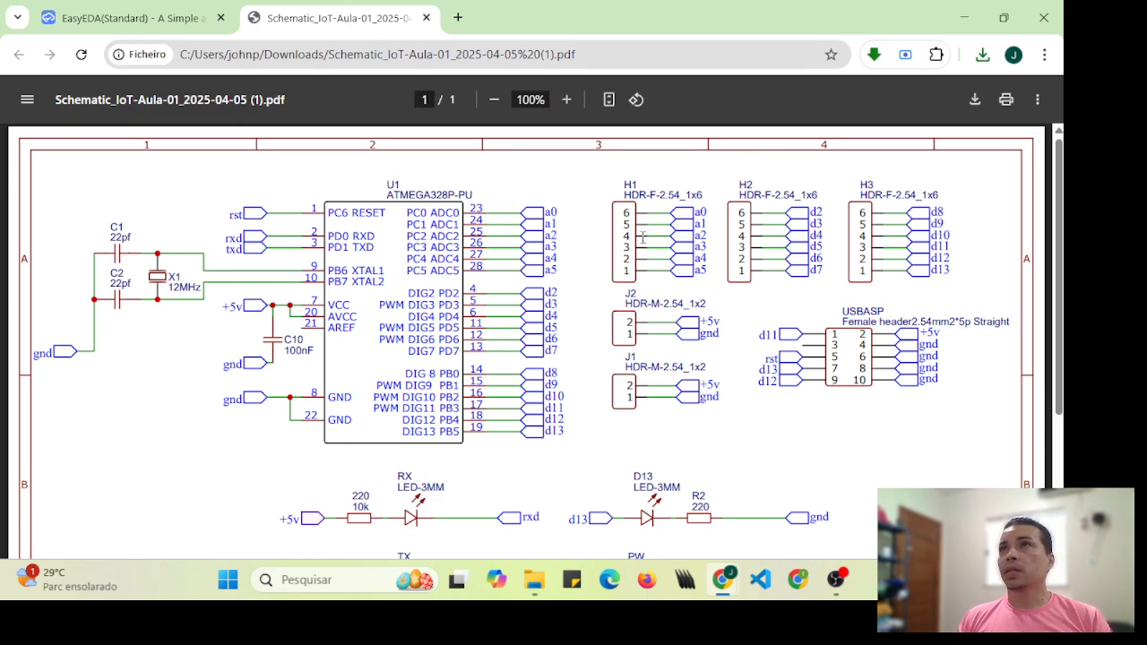
{"action": "scroll", "coordinate": [642, 237], "scroll_direction": "down", "scroll_amount": 5, "text": "ctrl"}
{"action": "scroll", "coordinate": [643, 237], "scroll_direction": "up", "scroll_amount": 5, "text": "ctrl"}
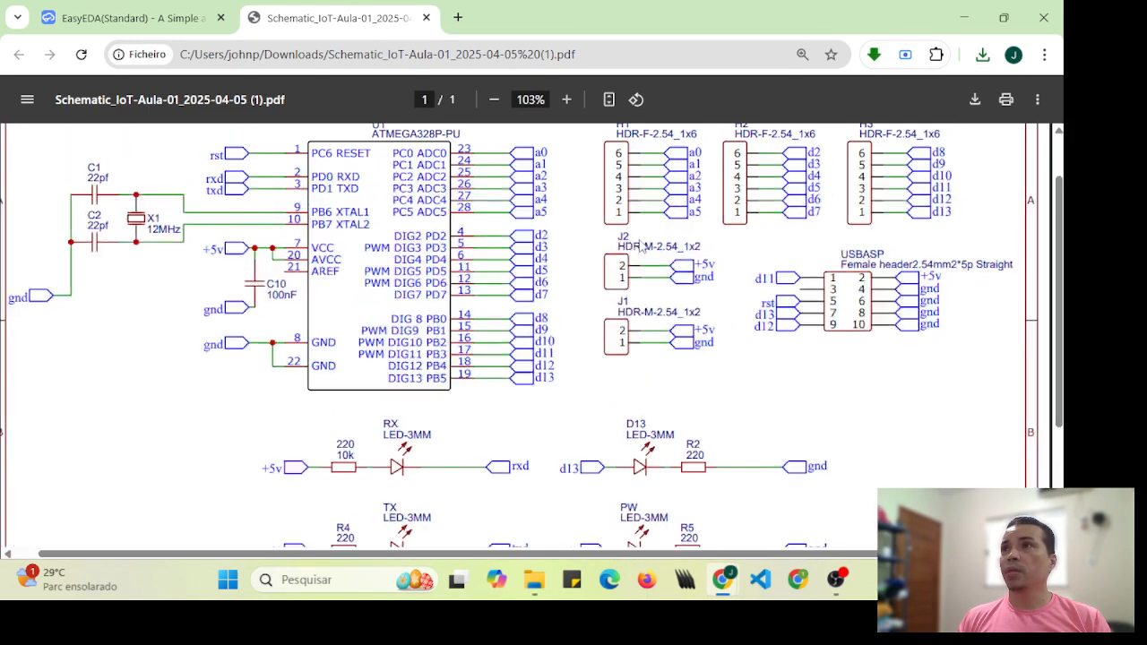
{"action": "scroll", "coordinate": [640, 246], "scroll_direction": "down", "scroll_amount": 3, "text": "ctrl"}
{"action": "scroll", "coordinate": [642, 246], "scroll_direction": "up", "scroll_amount": 1, "text": "ctrl"}
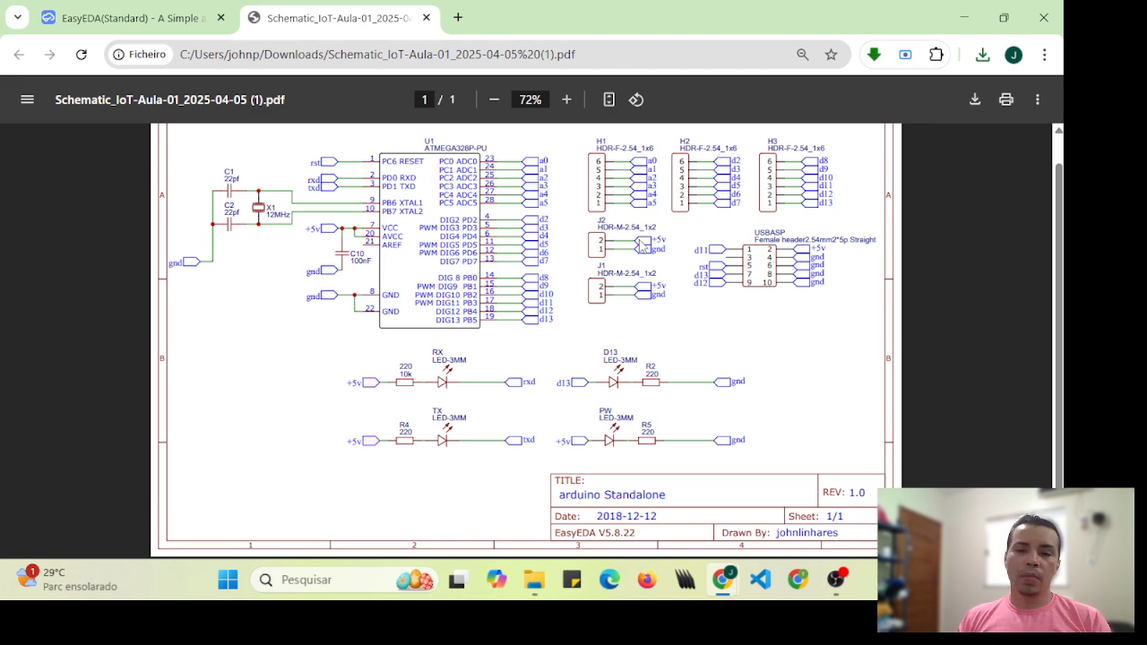
{"action": "scroll", "coordinate": [641, 228], "scroll_direction": "up", "scroll_amount": 1}
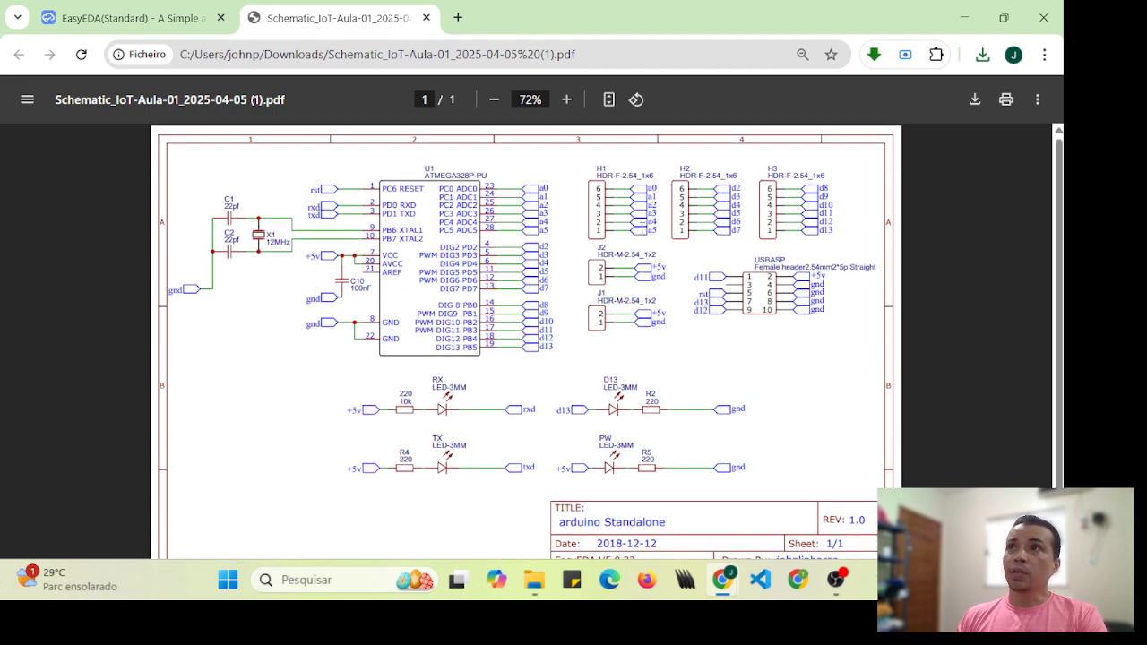
{"action": "scroll", "coordinate": [641, 228], "scroll_direction": "down", "scroll_amount": 1}
{"action": "scroll", "coordinate": [642, 235], "scroll_direction": "up", "scroll_amount": 1}
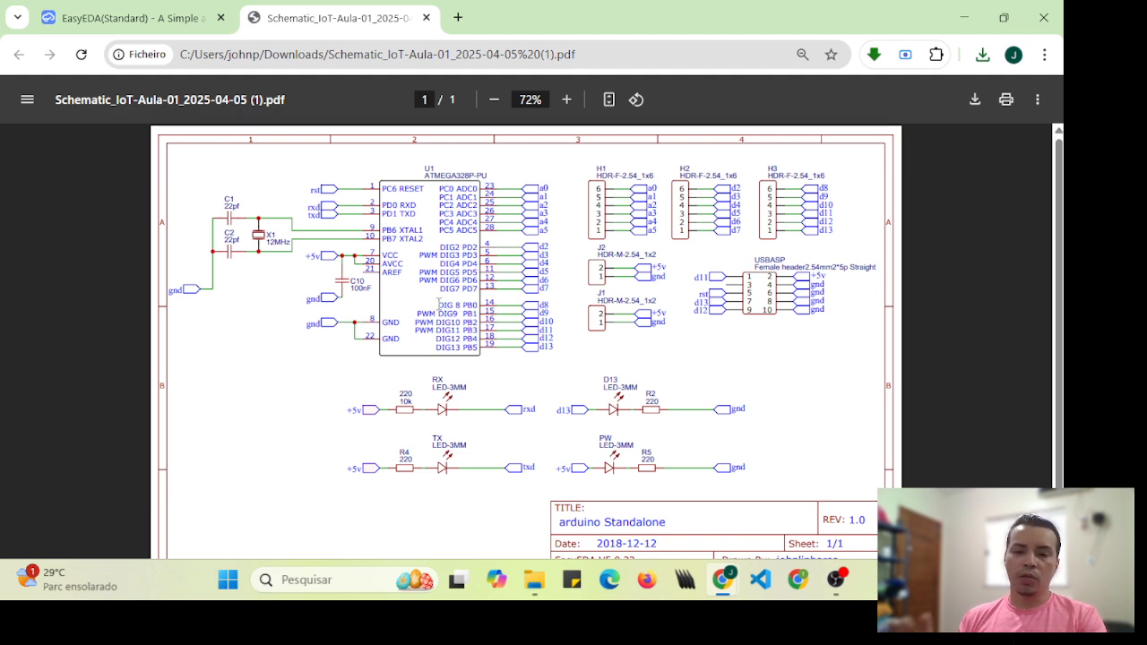
{"action": "left_click", "coordinate": [136, 11]}
{"action": "left_click", "coordinate": [344, 11]}
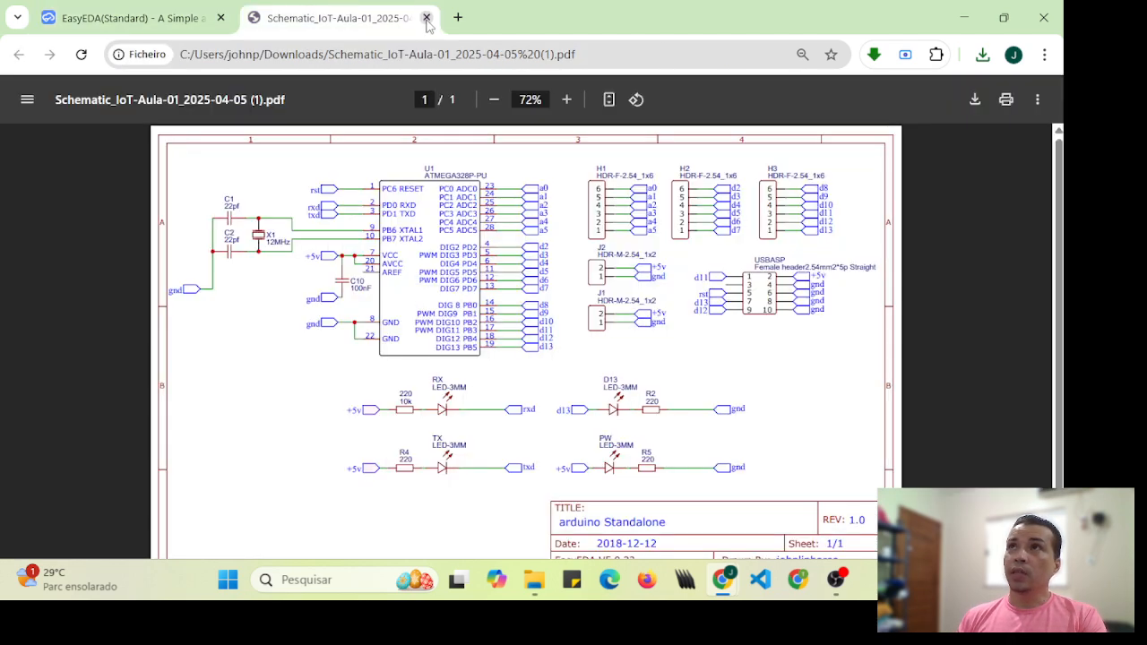
Step: Close the exported PDF and switch to the IoT - Aula 01 PCB layout
{"action": "left_click", "coordinate": [427, 17]}
{"action": "left_click", "coordinate": [399, 87]}
{"action": "left_click", "coordinate": [466, 108]}
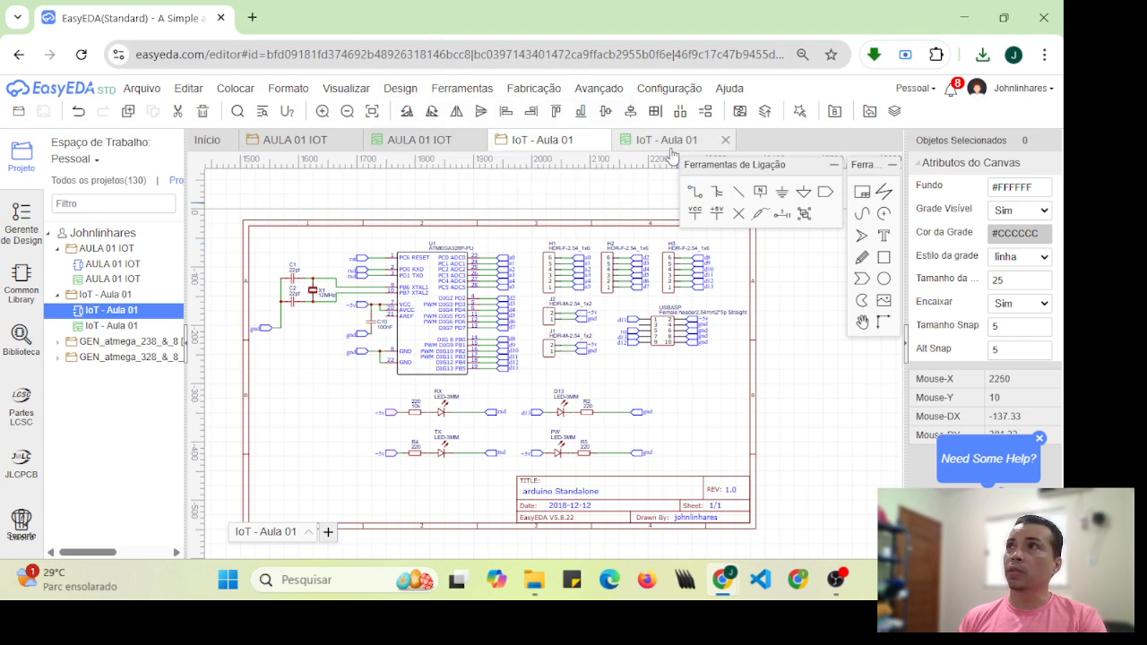
{"action": "scroll", "coordinate": [625, 466], "scroll_direction": "up", "scroll_amount": 1}
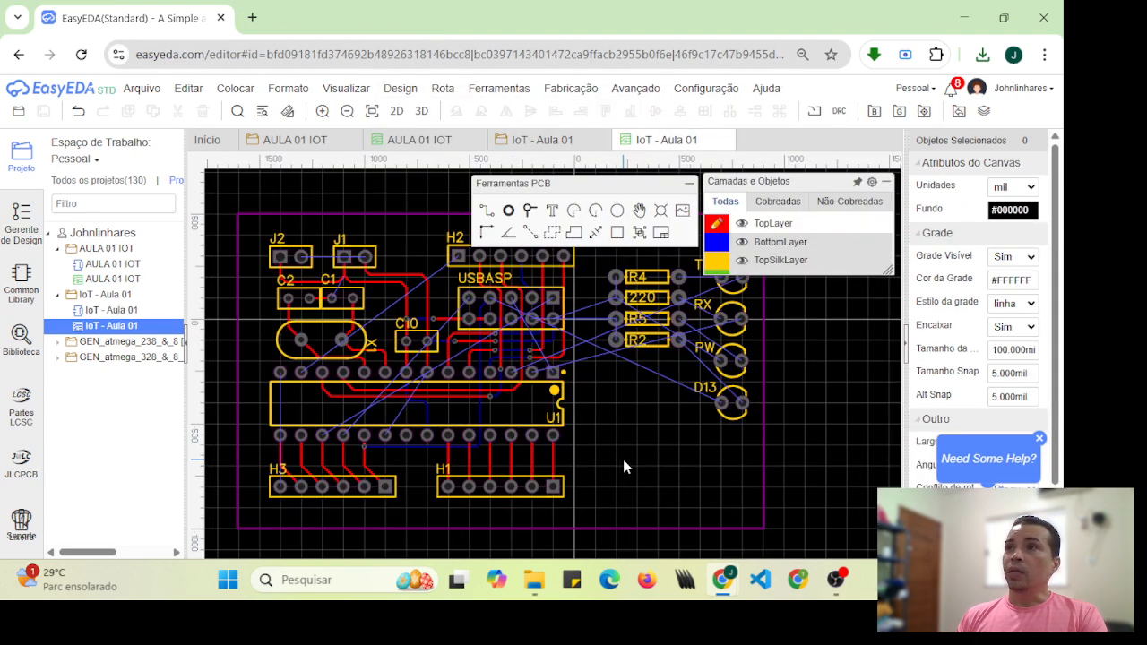
Step: Look over the component placement and routed tracks on the IoT - Aula 01 PCB
{"action": "scroll", "coordinate": [624, 466], "scroll_direction": "down", "scroll_amount": 1}
{"action": "right_click_drag", "start_coordinate": [604, 429], "coordinate": [583, 443]}
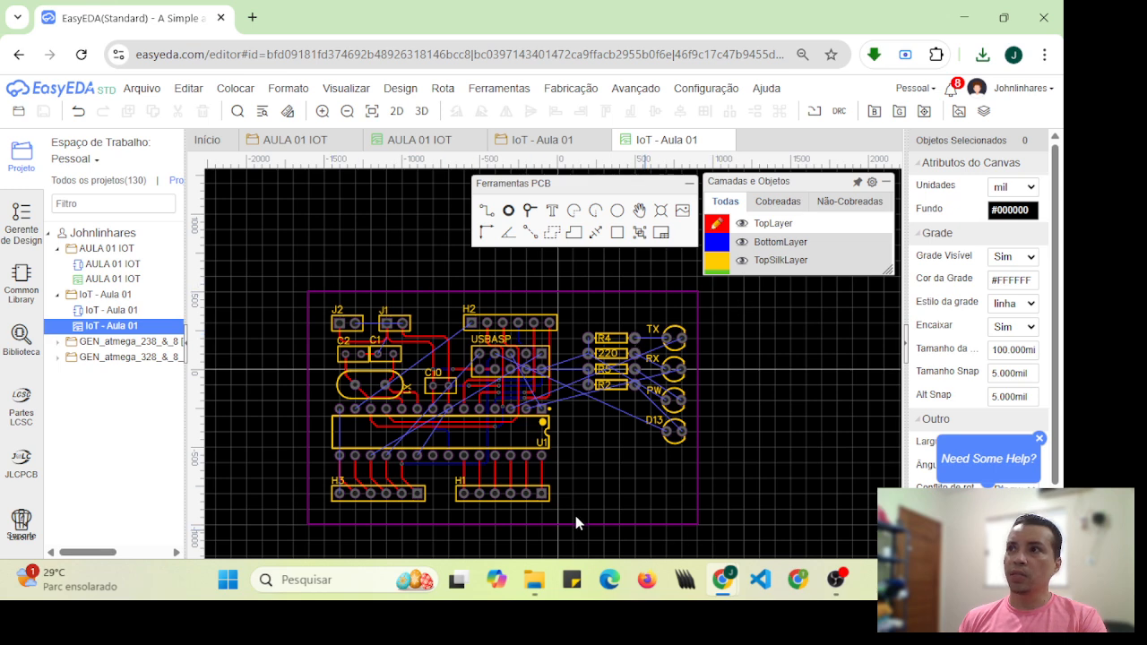
{"action": "scroll", "coordinate": [524, 432], "scroll_direction": "up", "scroll_amount": 1}
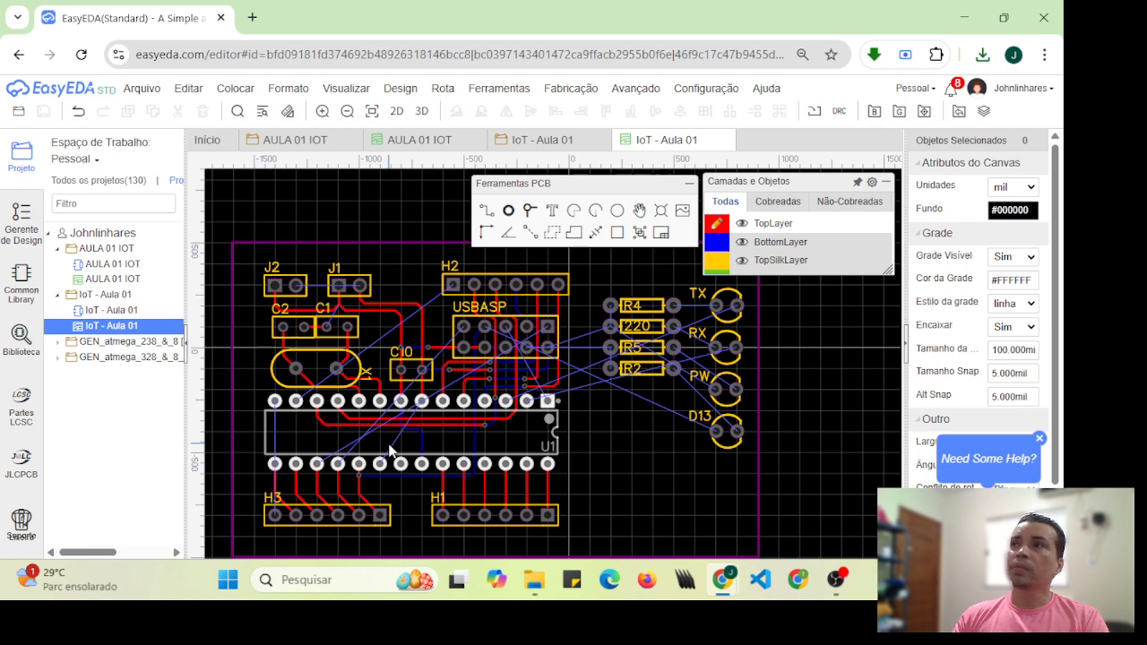
{"action": "scroll", "coordinate": [408, 451], "scroll_direction": "down", "scroll_amount": 1}
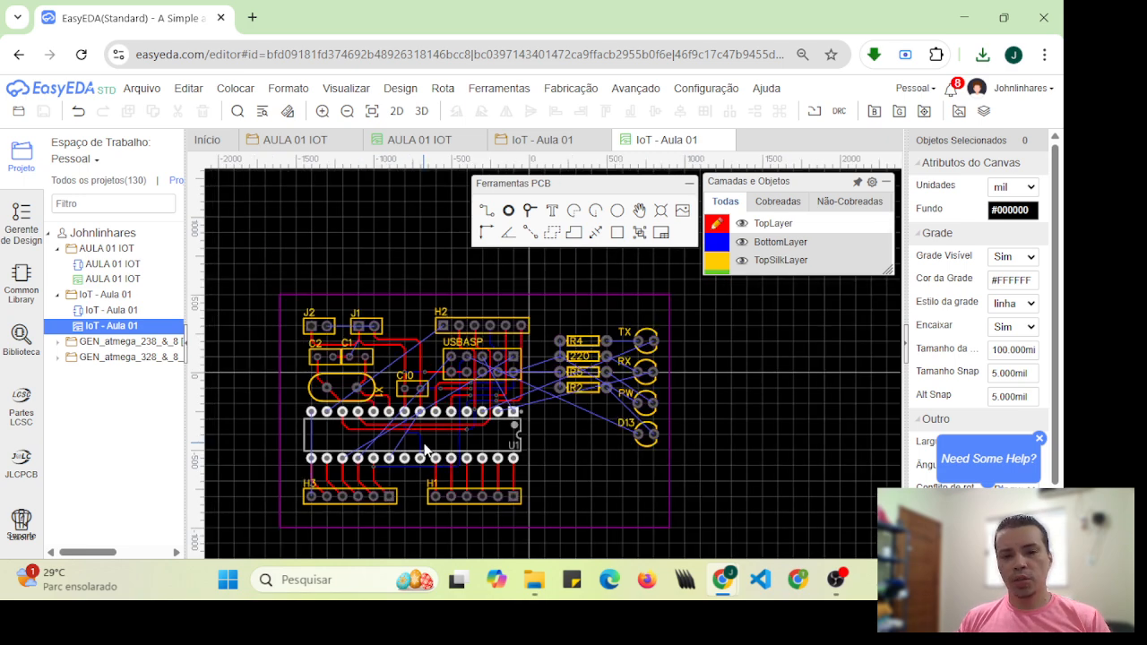
{"action": "right_click_drag", "start_coordinate": [406, 272], "coordinate": [405, 241]}
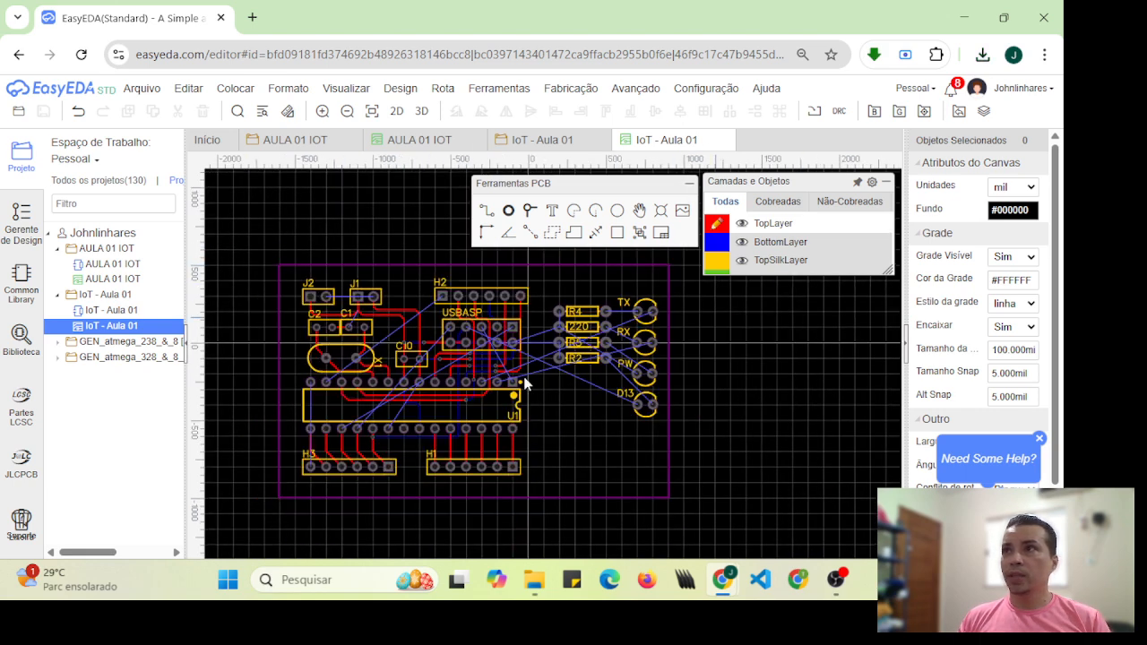
Step: Select the board outline to inspect its extent and properties, check the ContornoDaPlaca layer in the layer list, and clear the selection
{"action": "left_click", "coordinate": [280, 299]}
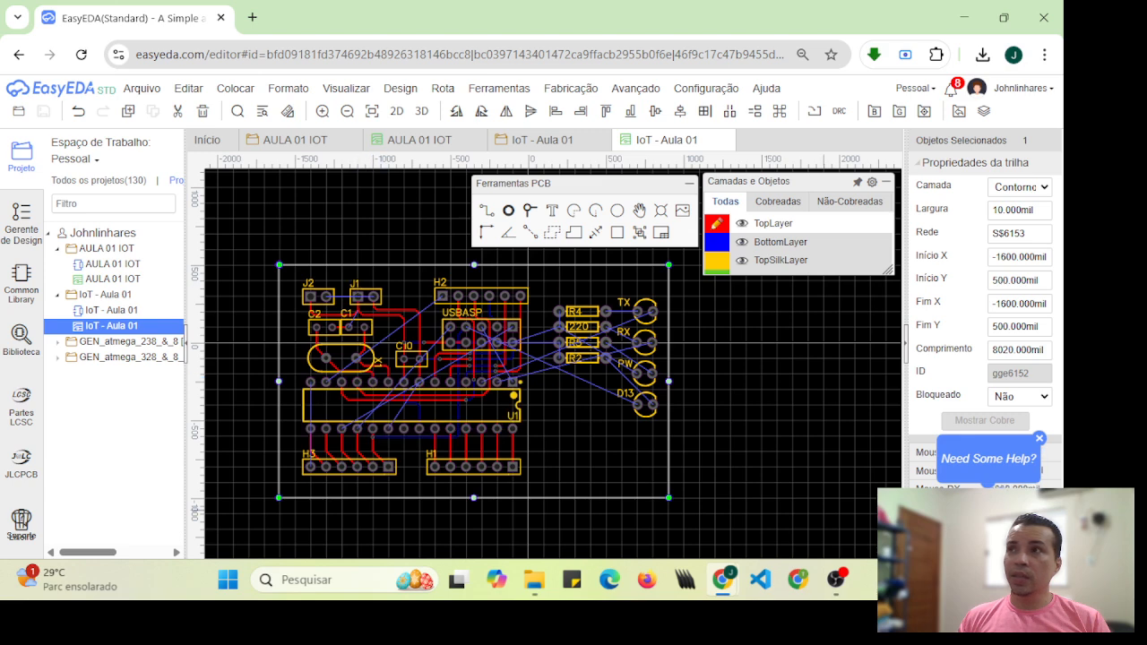
{"action": "left_click", "coordinate": [801, 405]}
{"action": "mouse_move", "coordinate": [800, 260]}
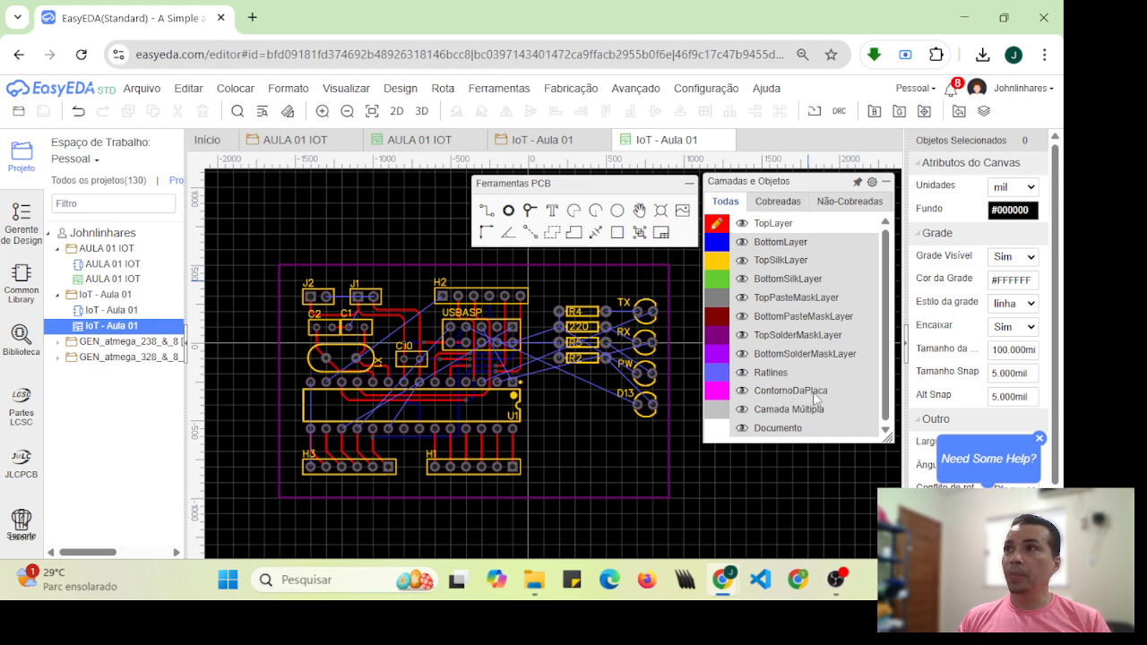
{"action": "left_click", "coordinate": [668, 472]}
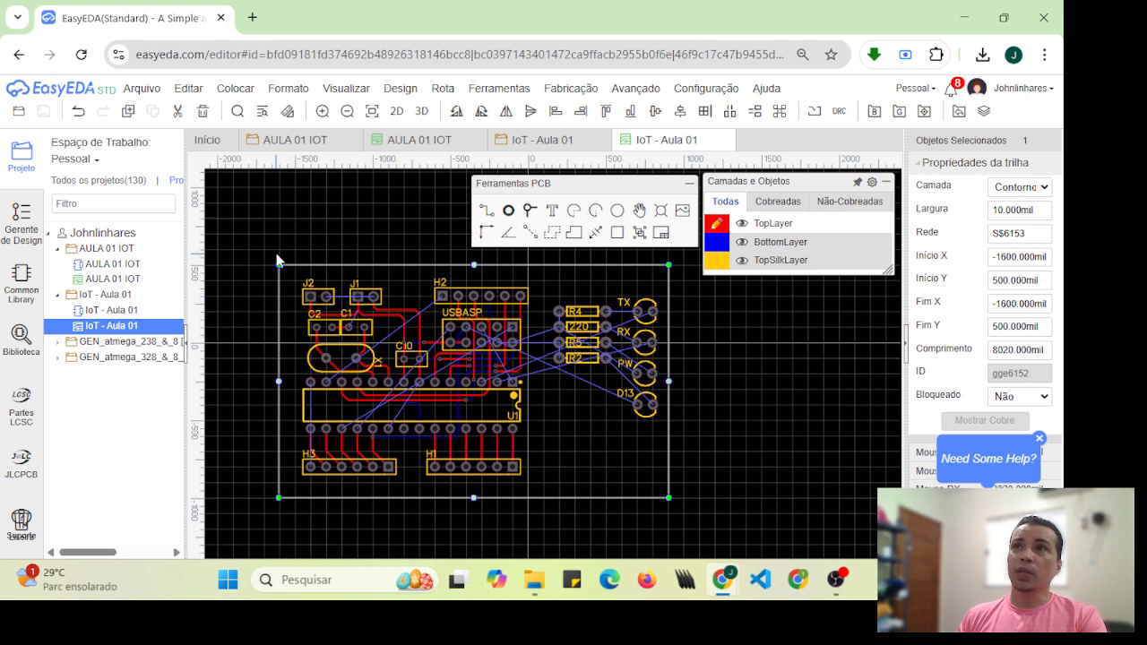
{"action": "scroll", "coordinate": [393, 265], "scroll_direction": "down", "scroll_amount": 4}
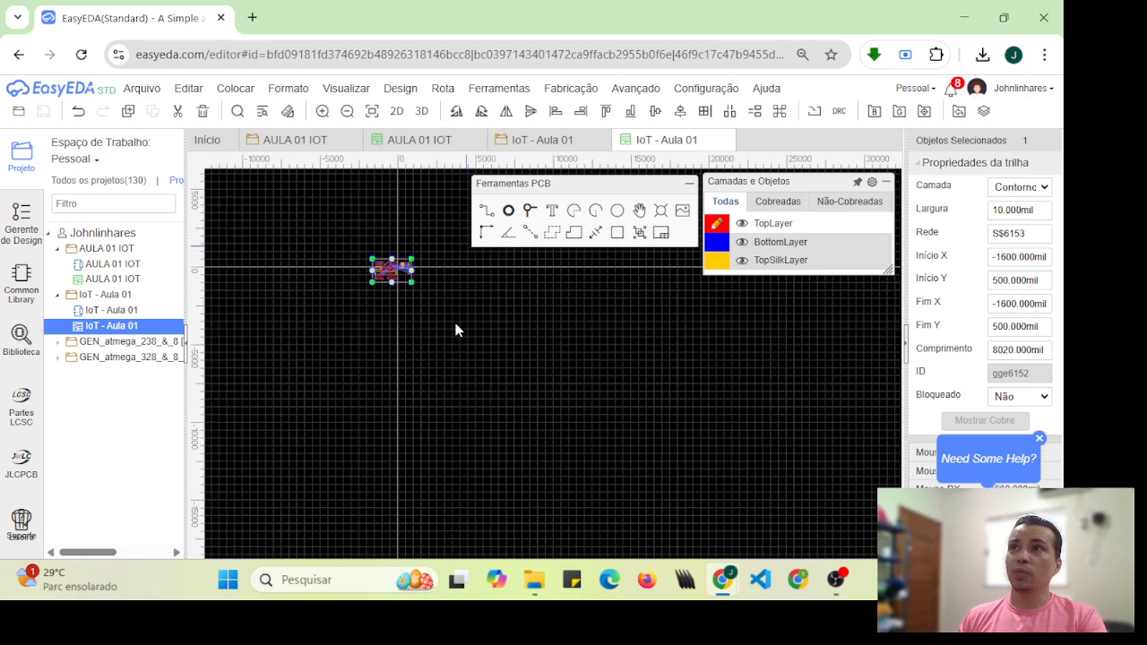
{"action": "scroll", "coordinate": [343, 229], "scroll_direction": "up", "scroll_amount": 4}
{"action": "right_click_drag", "start_coordinate": [742, 417], "coordinate": [468, 254]}
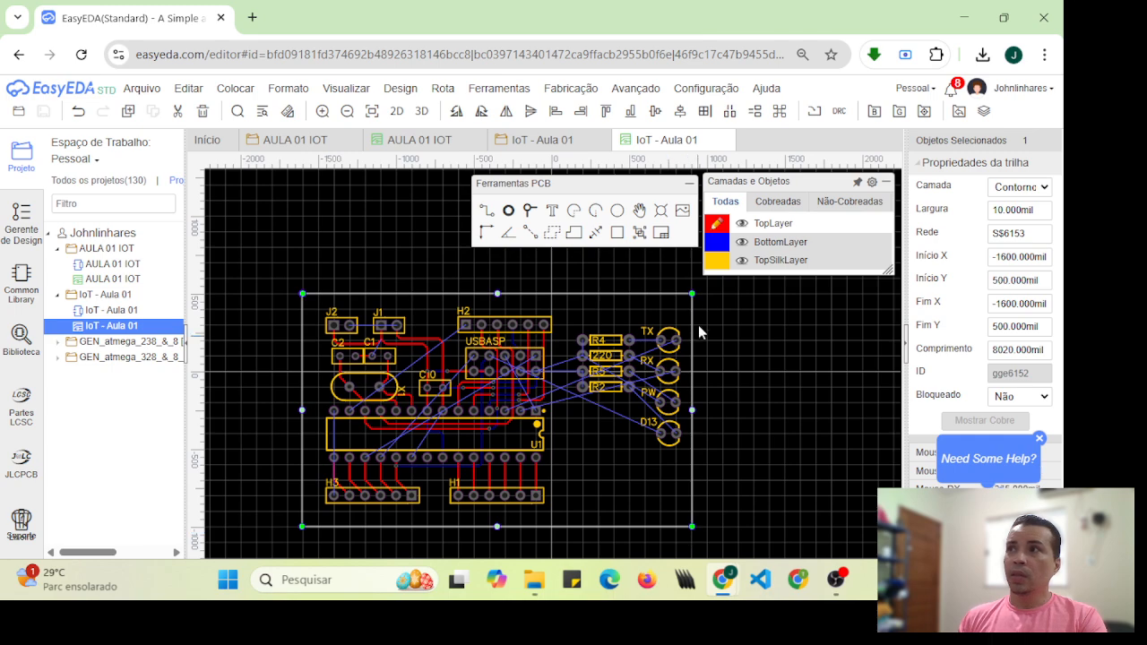
{"action": "mouse_move", "coordinate": [856, 238]}
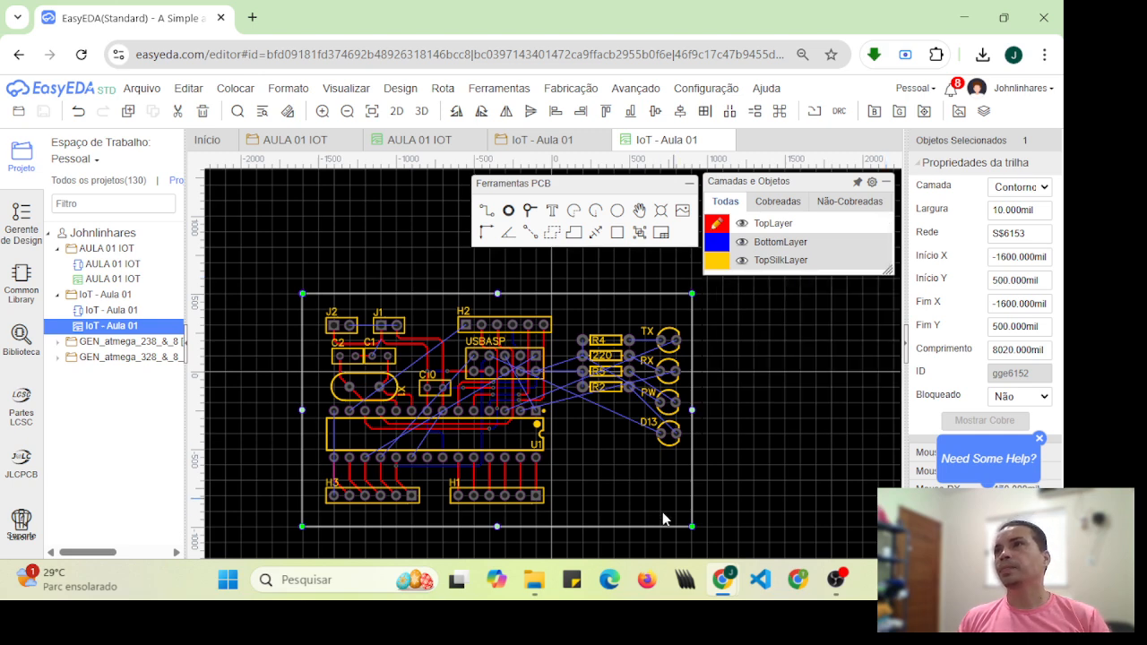
{"action": "left_click_drag", "start_coordinate": [794, 453], "coordinate": [791, 438]}
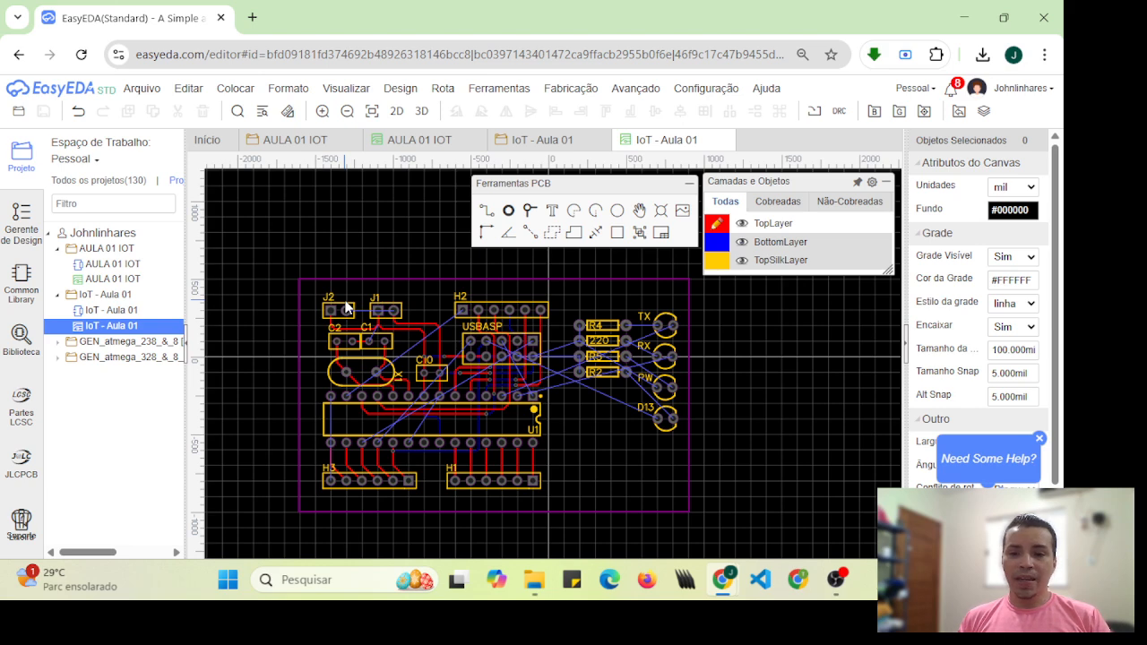
Step: Hide the TopLayer, BottomLayer and TopSilkLayer to see what each contains, and make all three visible again
{"action": "left_click", "coordinate": [741, 224]}
{"action": "left_click", "coordinate": [741, 244]}
{"action": "left_click", "coordinate": [741, 242]}
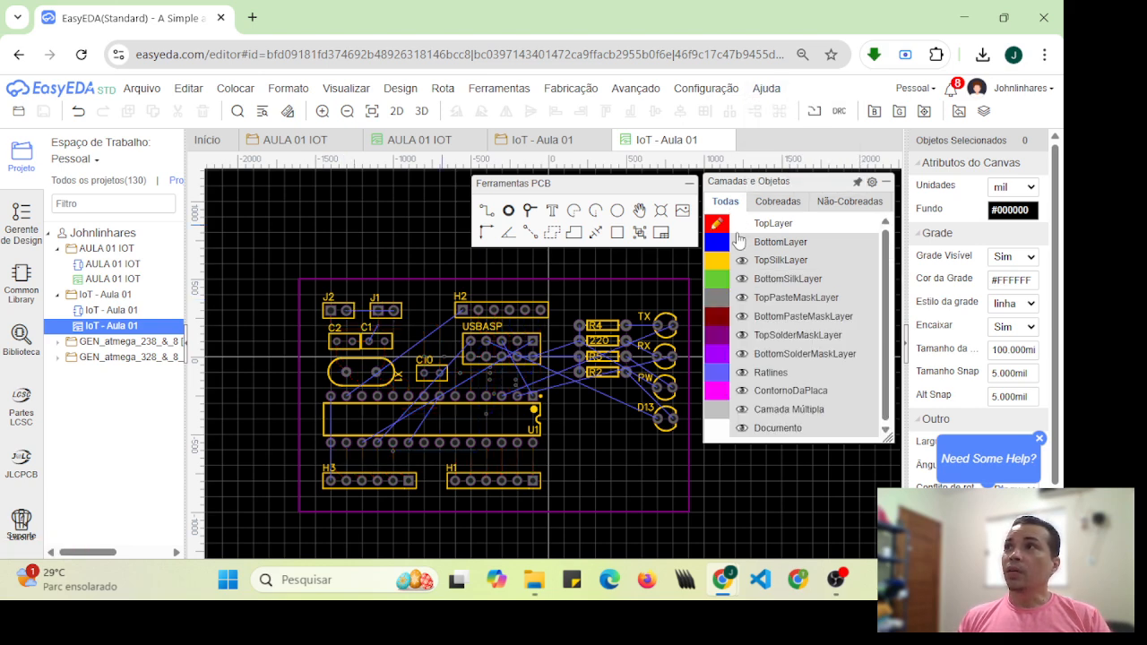
{"action": "left_click", "coordinate": [742, 223]}
{"action": "left_click", "coordinate": [742, 223]}
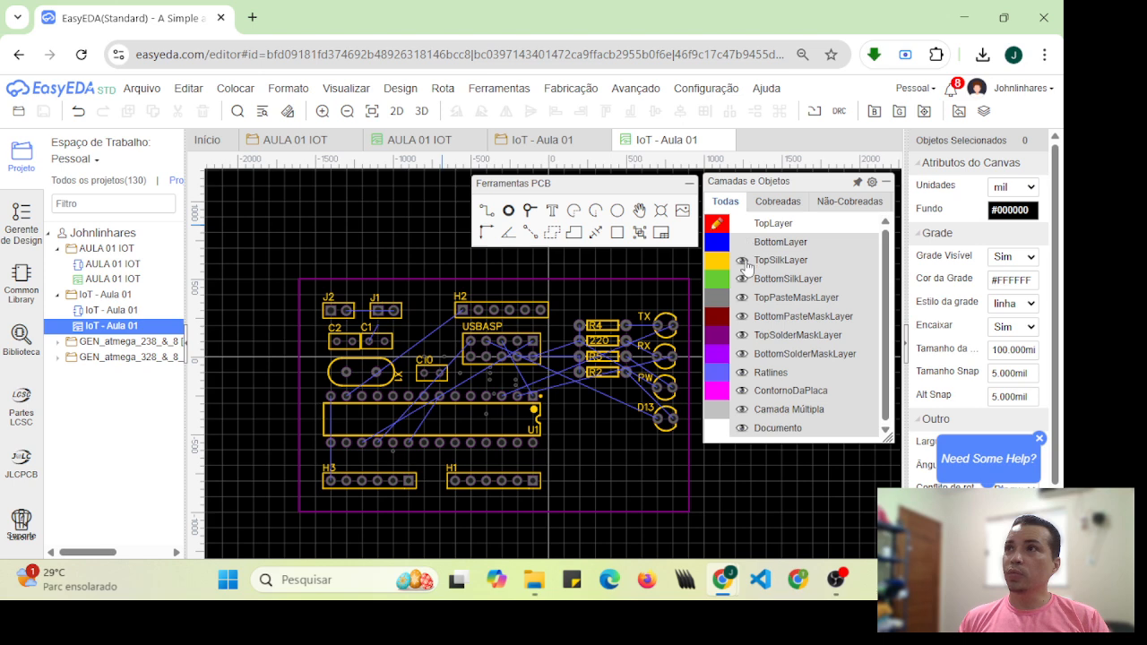
{"action": "left_click", "coordinate": [742, 260]}
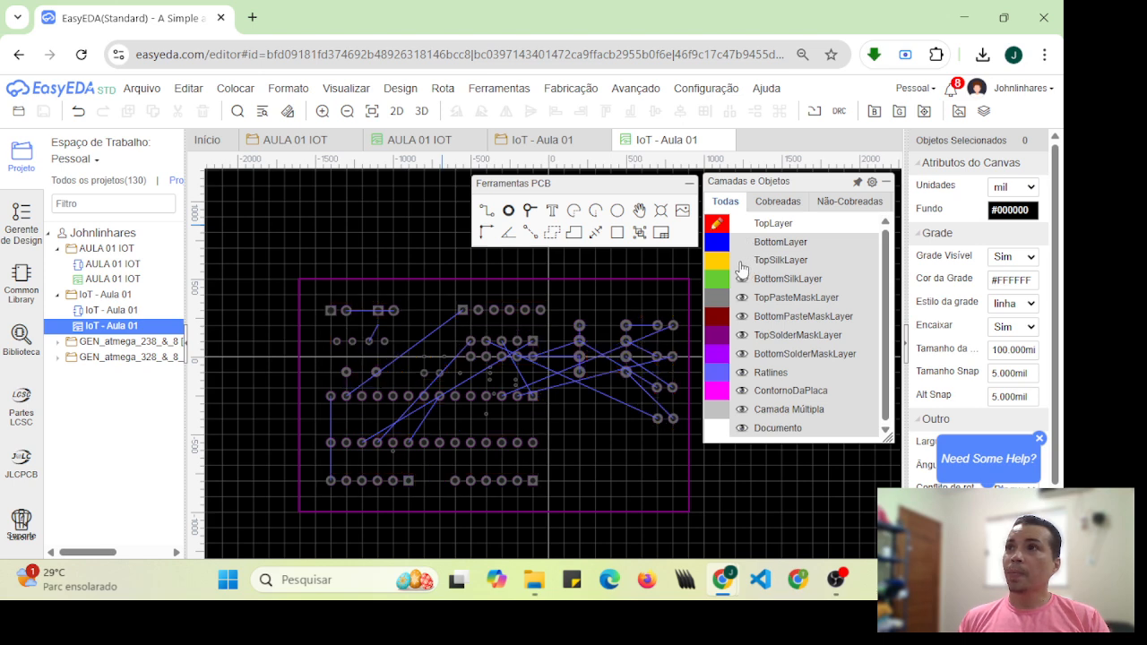
{"action": "left_click", "coordinate": [742, 259]}
{"action": "left_click", "coordinate": [742, 242]}
{"action": "left_click", "coordinate": [742, 223]}
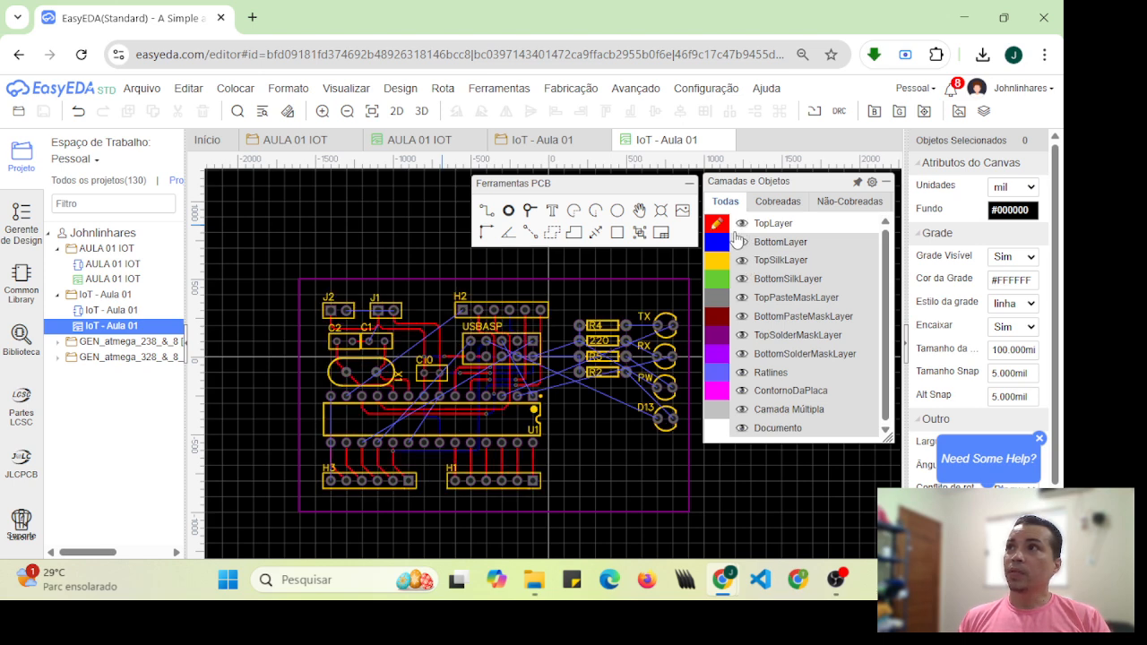
Step: Hide TopLayer, BottomLayer and TopSilkLayer to isolate the pads, and toggle Camada Múltipla off and on
{"action": "left_click", "coordinate": [742, 242]}
{"action": "left_click", "coordinate": [742, 223]}
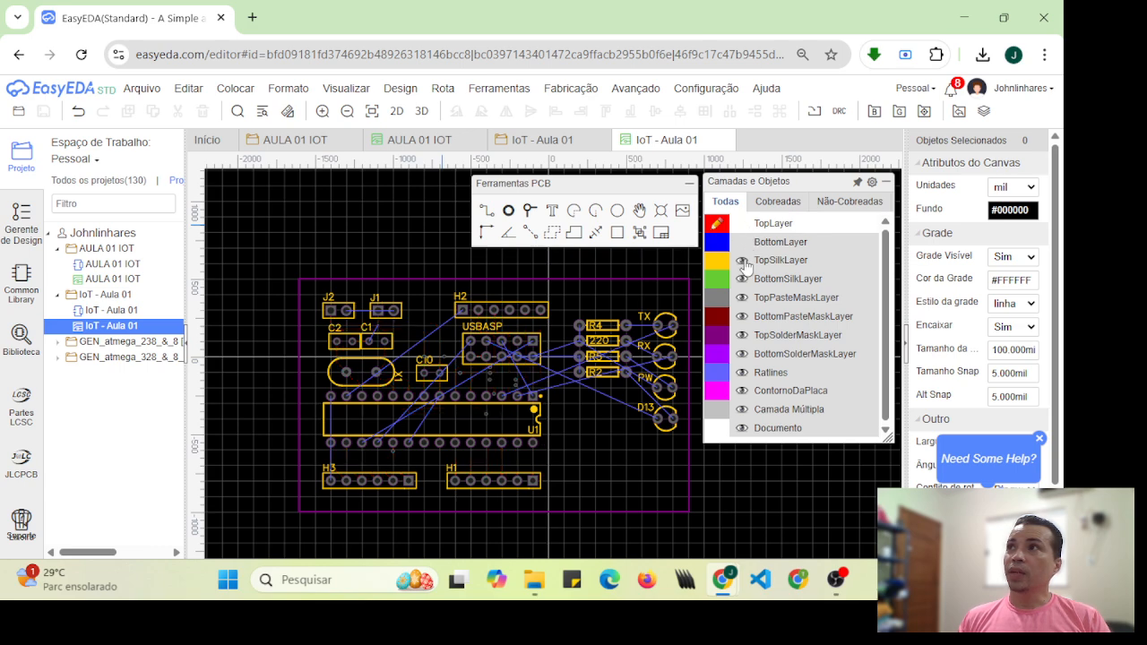
{"action": "left_click", "coordinate": [742, 260]}
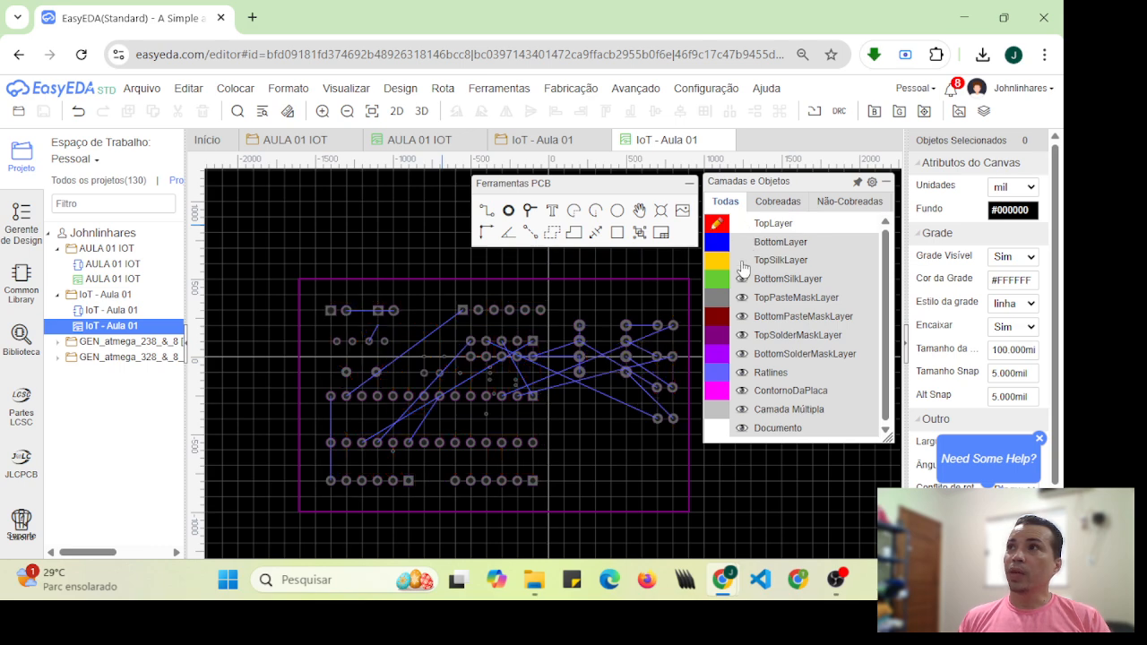
{"action": "left_click", "coordinate": [742, 410]}
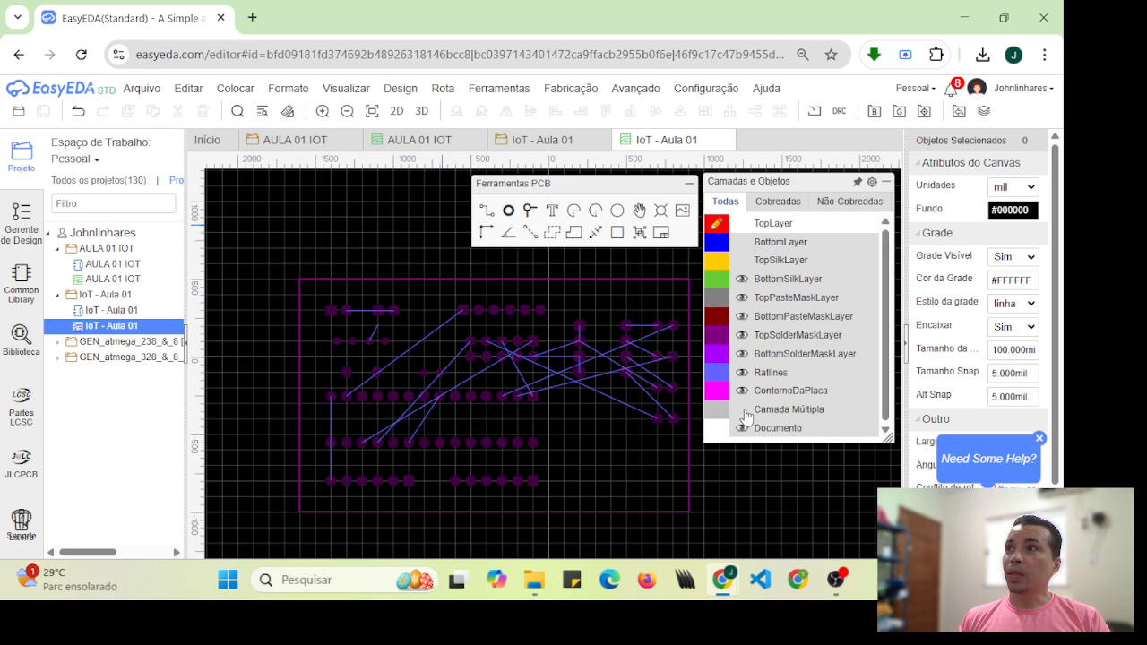
{"action": "left_click", "coordinate": [743, 412]}
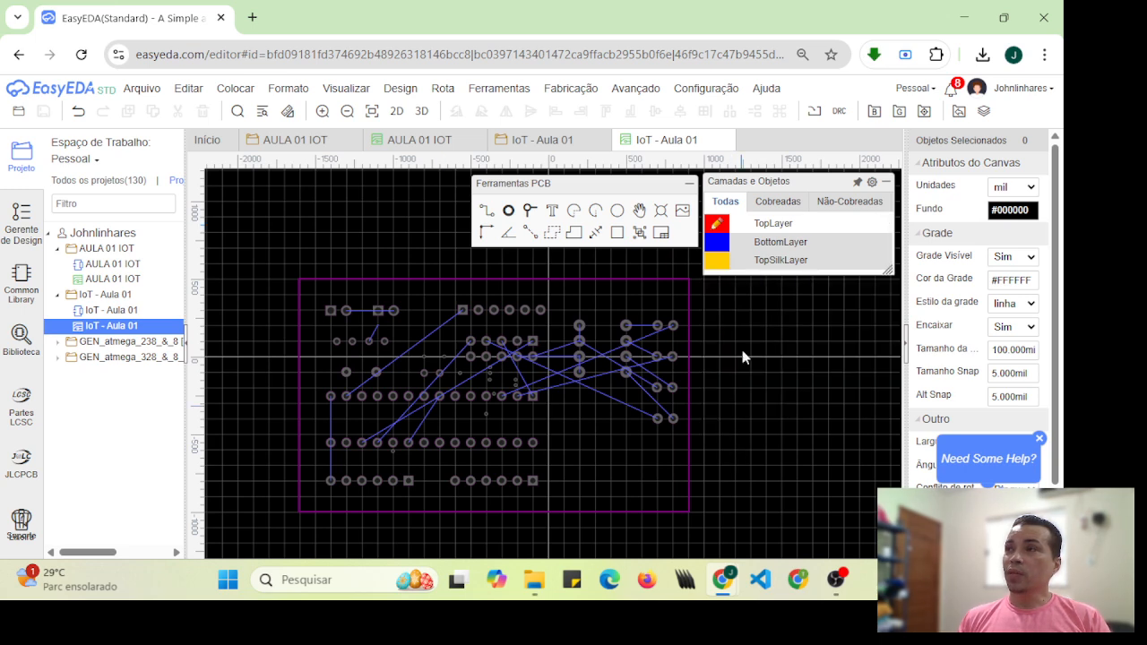
Step: Show TopLayer, BottomLayer and TopSilkLayer again, and toggle ContornoDaPlaca off and on to identify the board outline
{"action": "mouse_move", "coordinate": [749, 256]}
{"action": "left_click", "coordinate": [742, 223]}
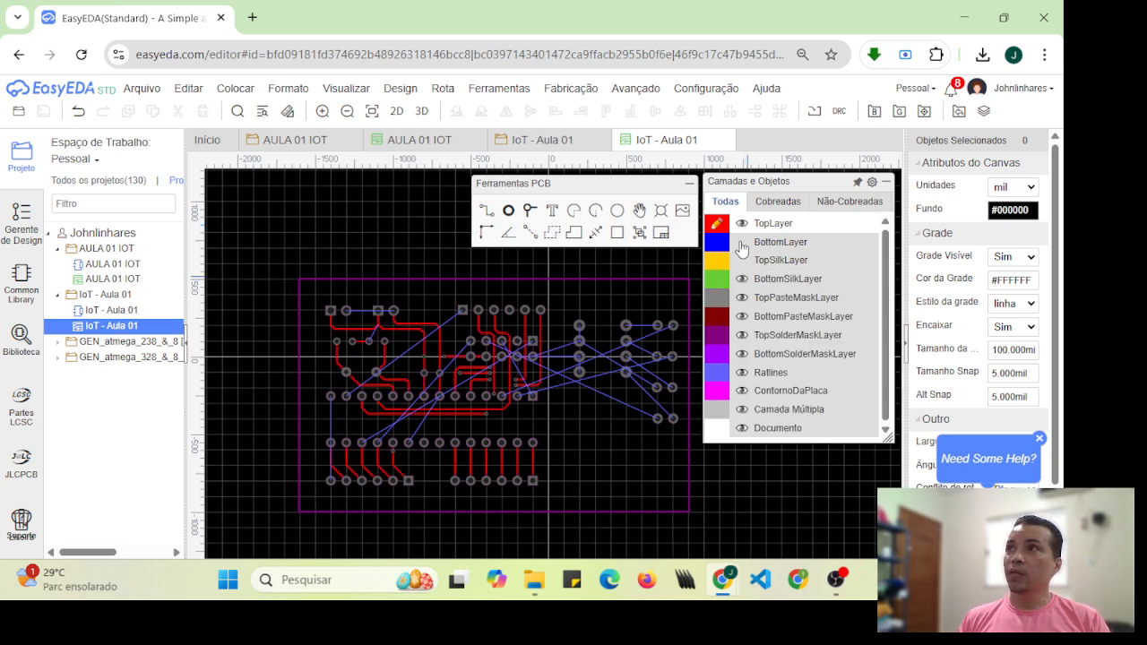
{"action": "left_click", "coordinate": [741, 259]}
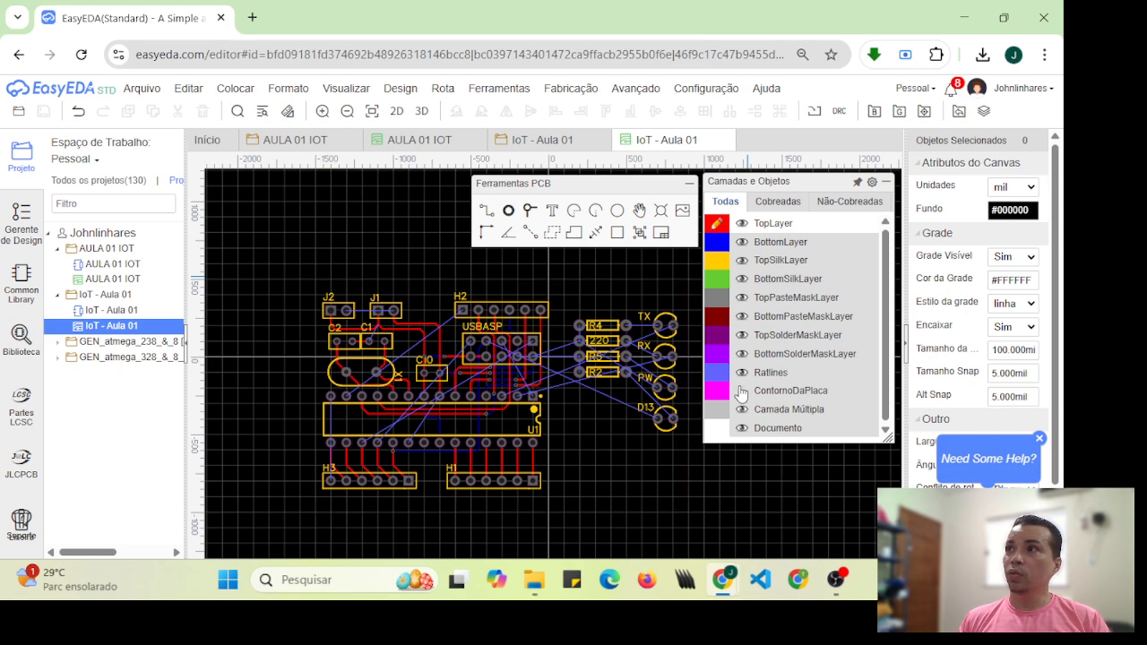
{"action": "left_click", "coordinate": [741, 391]}
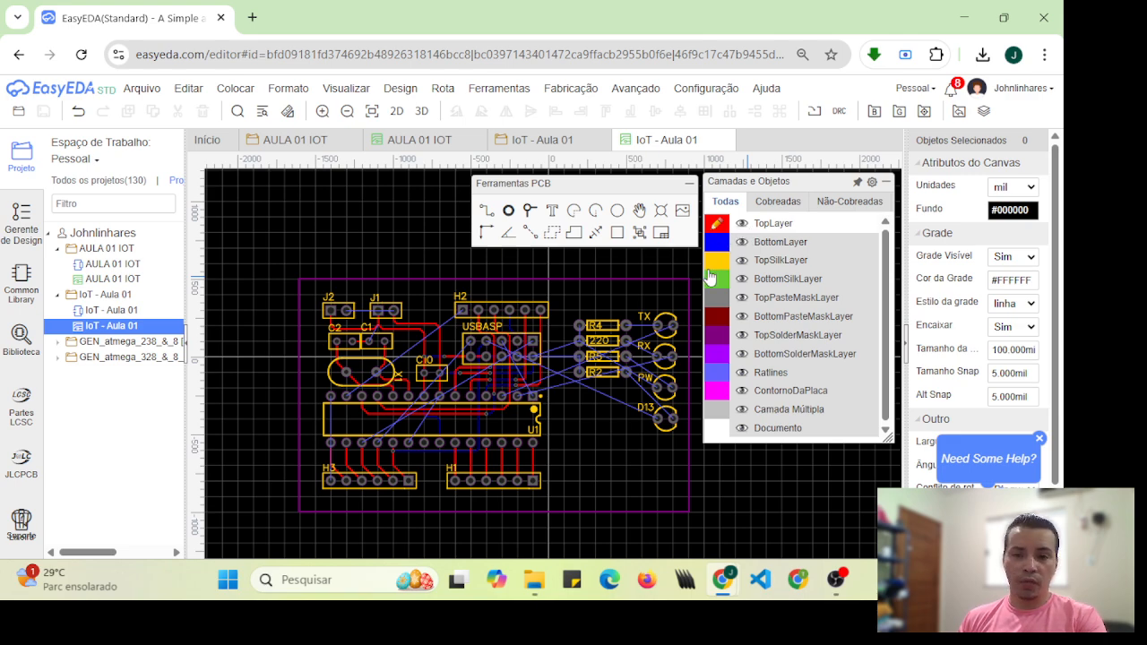
Step: Open the 2D preview of the board and examine its top side
{"action": "left_click", "coordinate": [394, 114]}
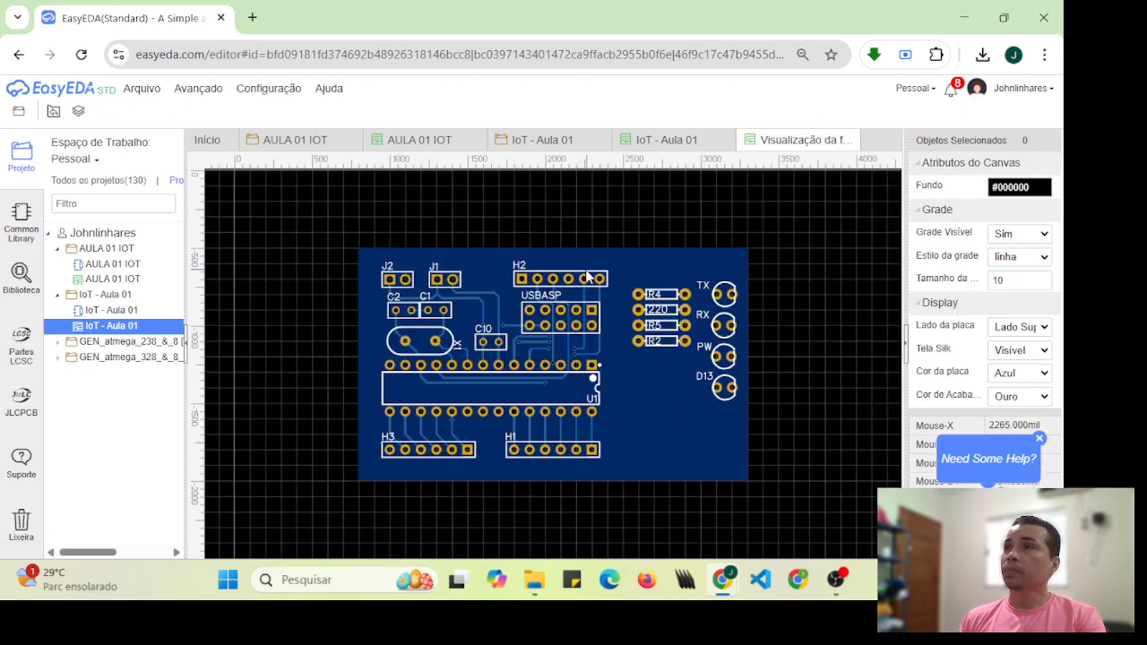
{"action": "scroll", "coordinate": [578, 276], "scroll_direction": "down", "scroll_amount": 1}
{"action": "scroll", "coordinate": [578, 276], "scroll_direction": "up", "scroll_amount": 1}
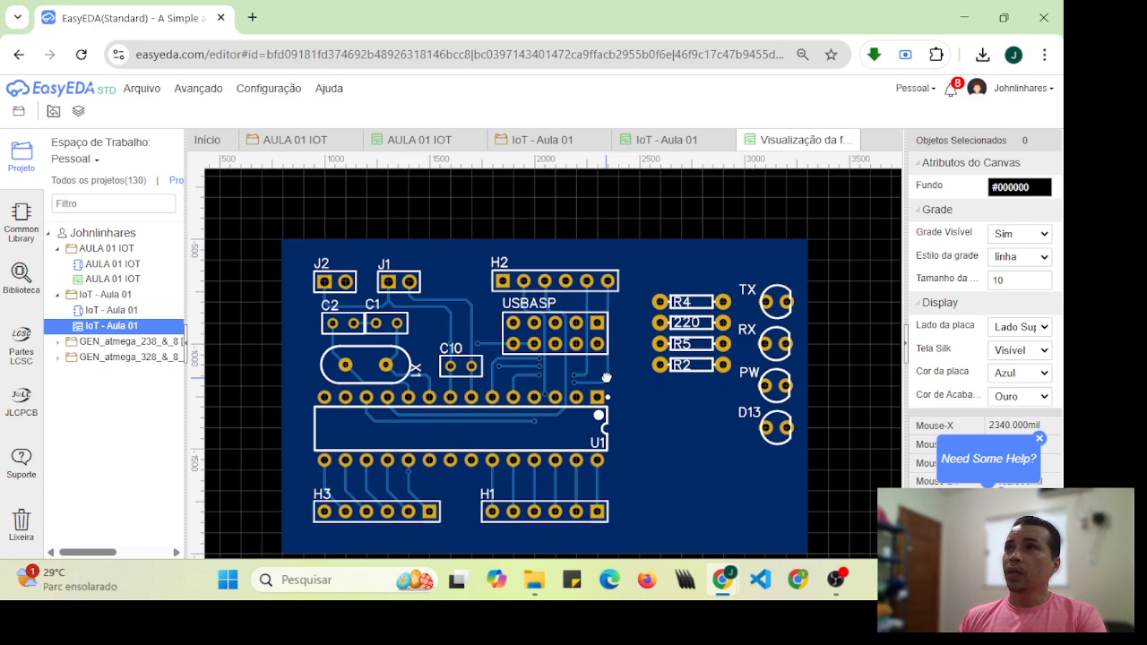
{"action": "right_click_drag", "start_coordinate": [605, 377], "coordinate": [596, 353]}
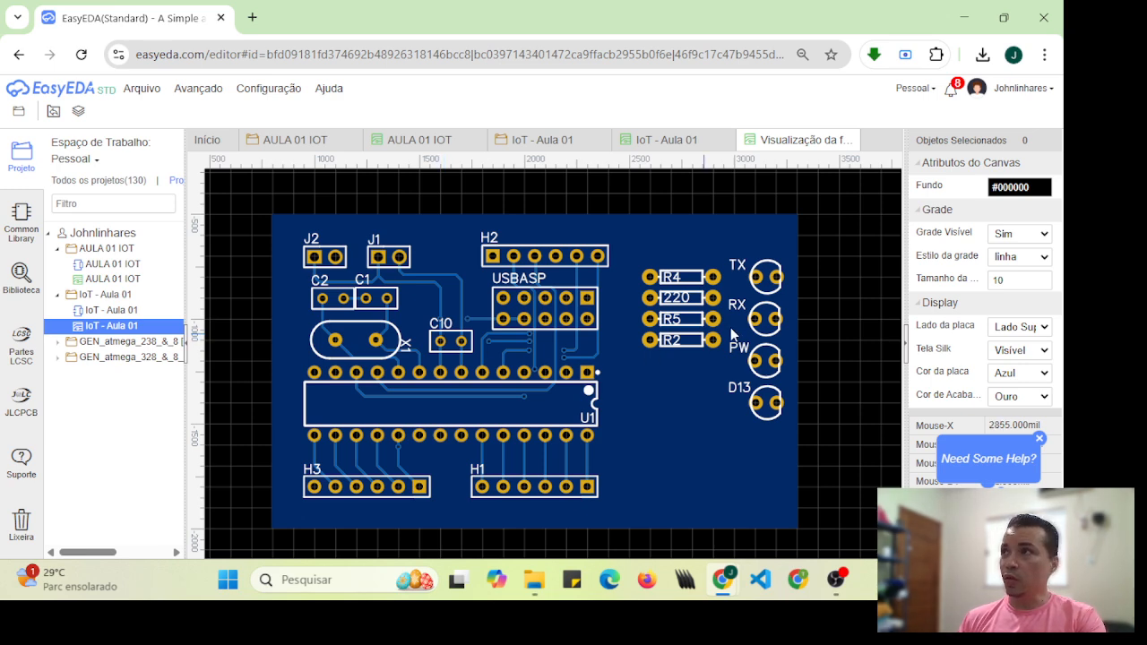
Step: Switch the preview between Lado Inferior and Lado Superior to compare both board sides, and close the preview
{"action": "left_click", "coordinate": [1017, 328]}
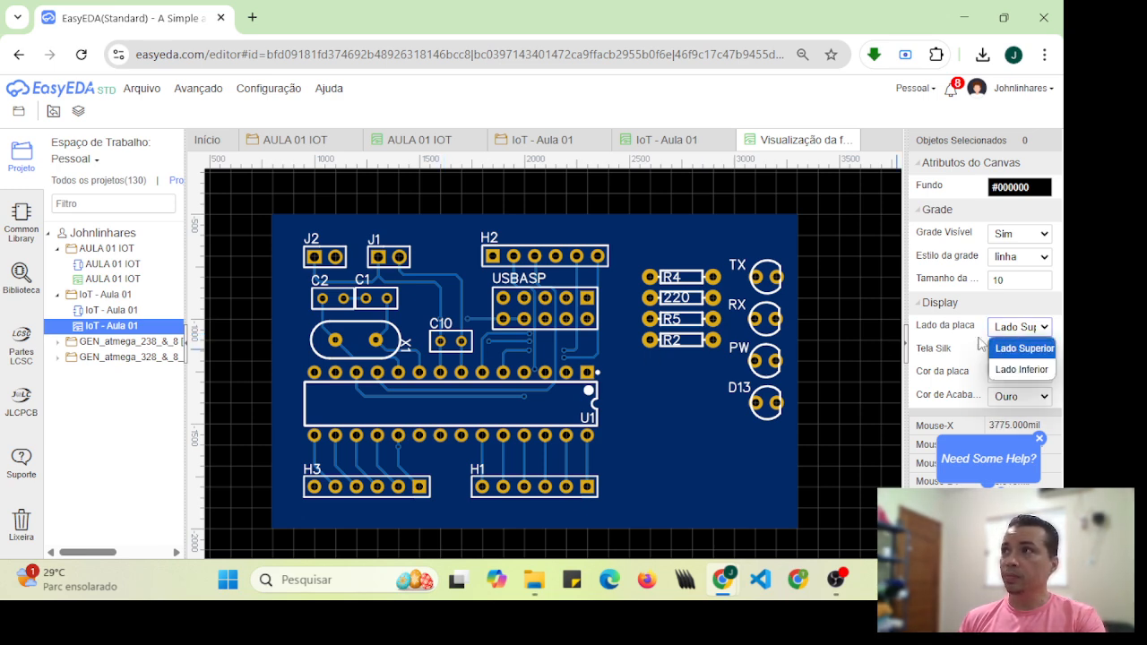
{"action": "left_click", "coordinate": [1012, 370]}
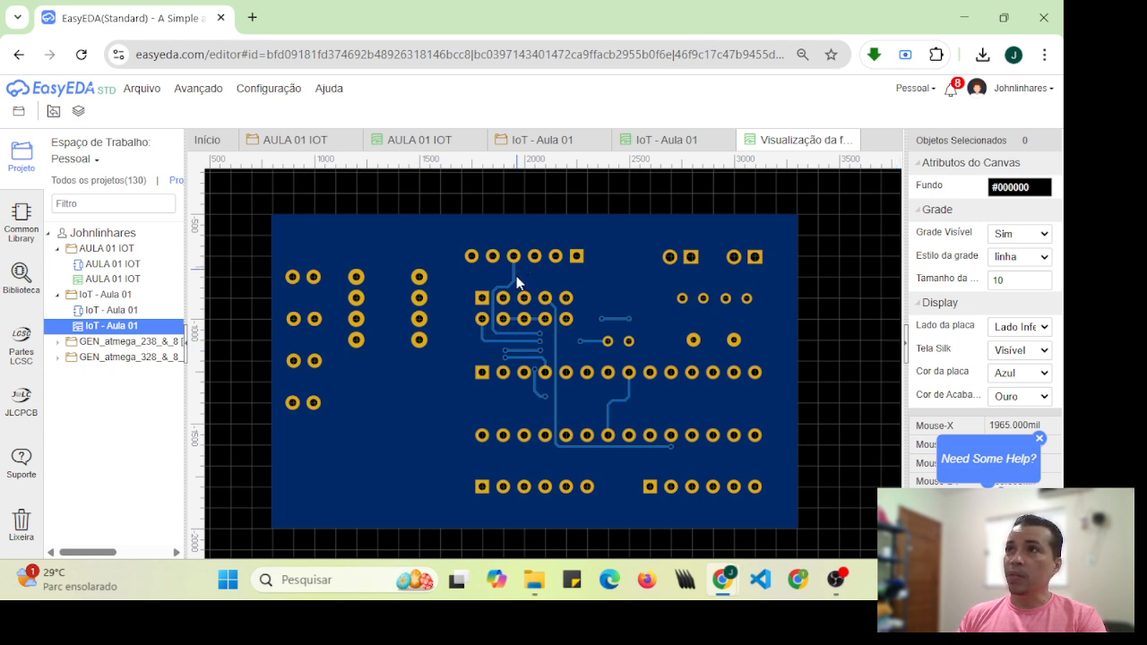
{"action": "left_click", "coordinate": [1022, 327]}
{"action": "left_click", "coordinate": [1023, 347]}
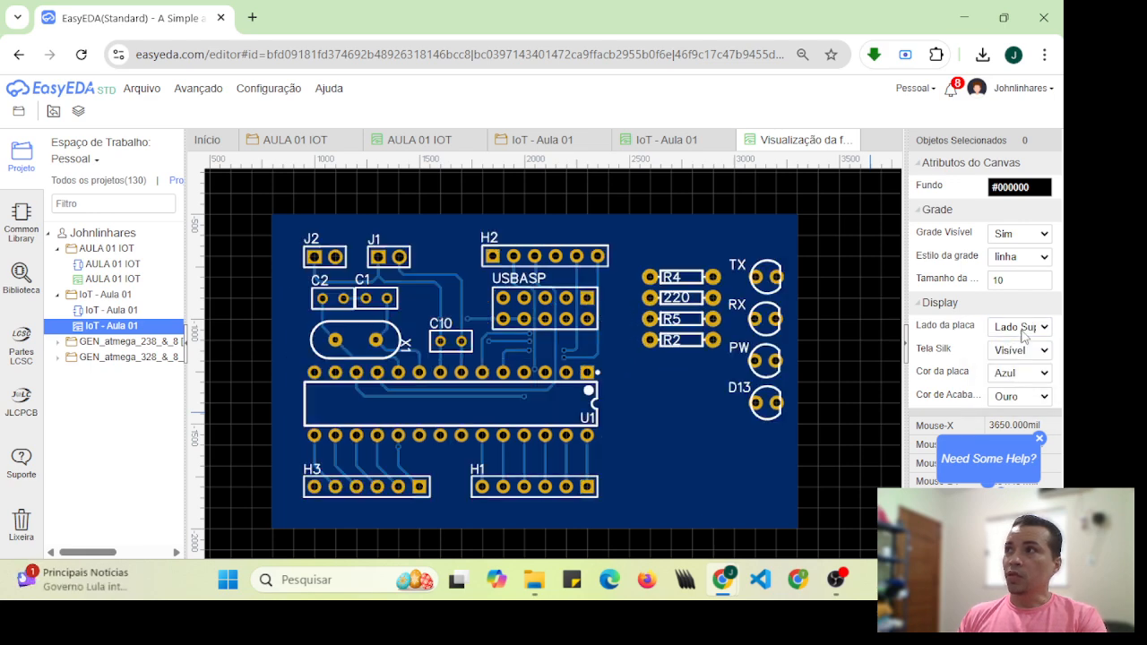
{"action": "left_click", "coordinate": [1021, 327]}
{"action": "left_click", "coordinate": [1022, 370]}
{"action": "left_click", "coordinate": [1031, 330]}
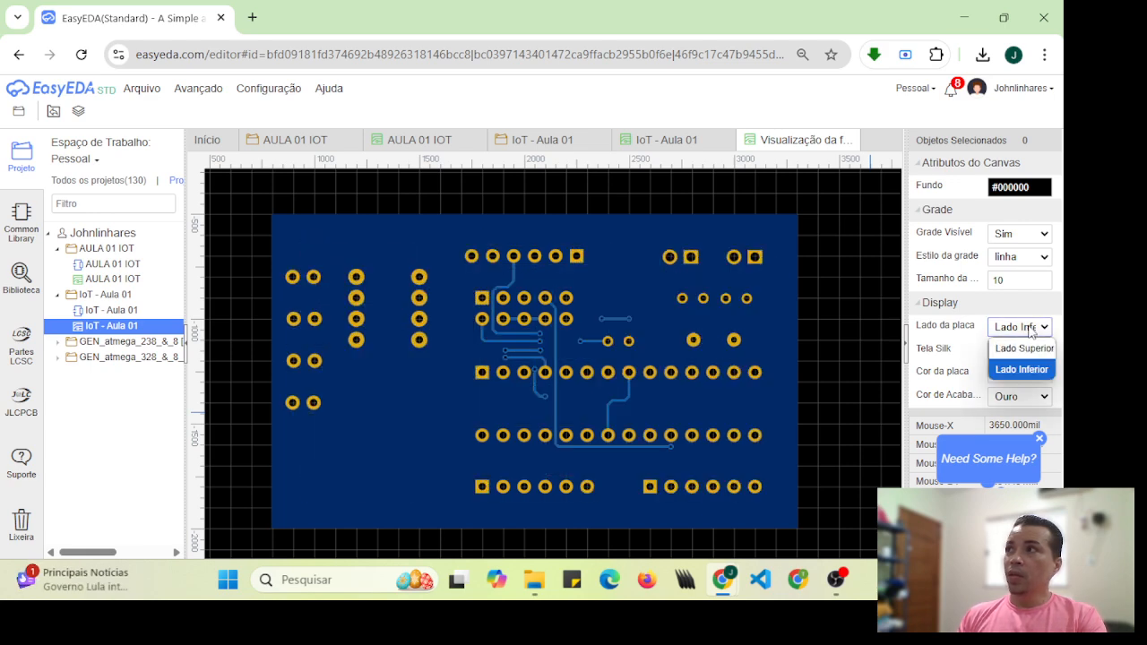
{"action": "left_click", "coordinate": [1024, 368]}
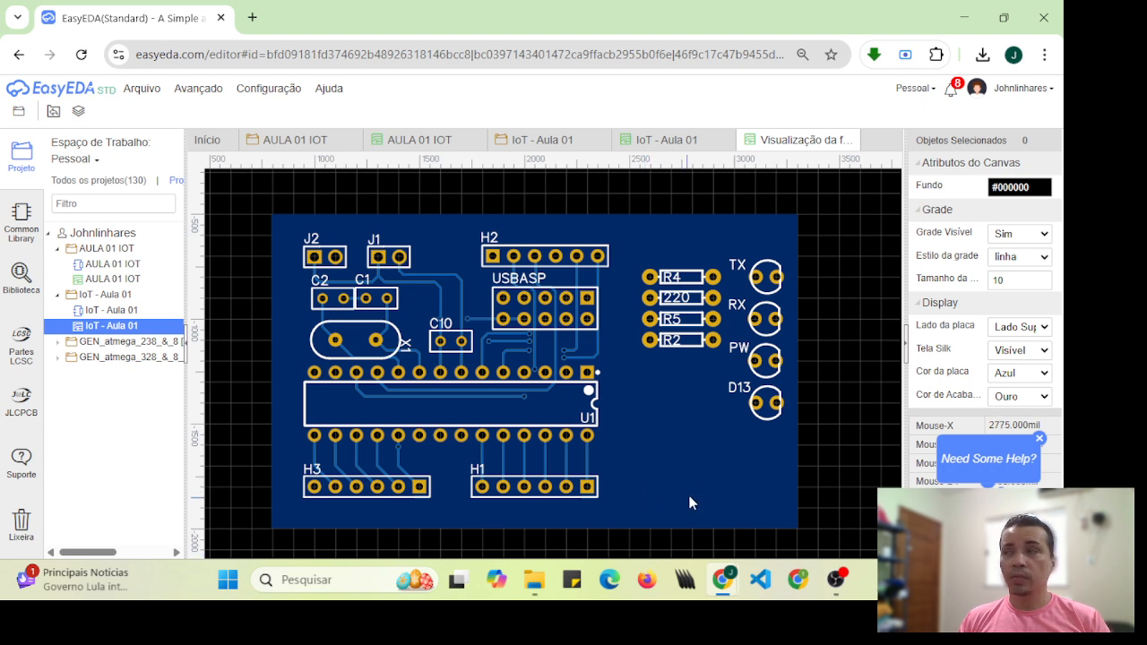
{"action": "left_click", "coordinate": [1019, 326]}
{"action": "left_click", "coordinate": [1024, 340]}
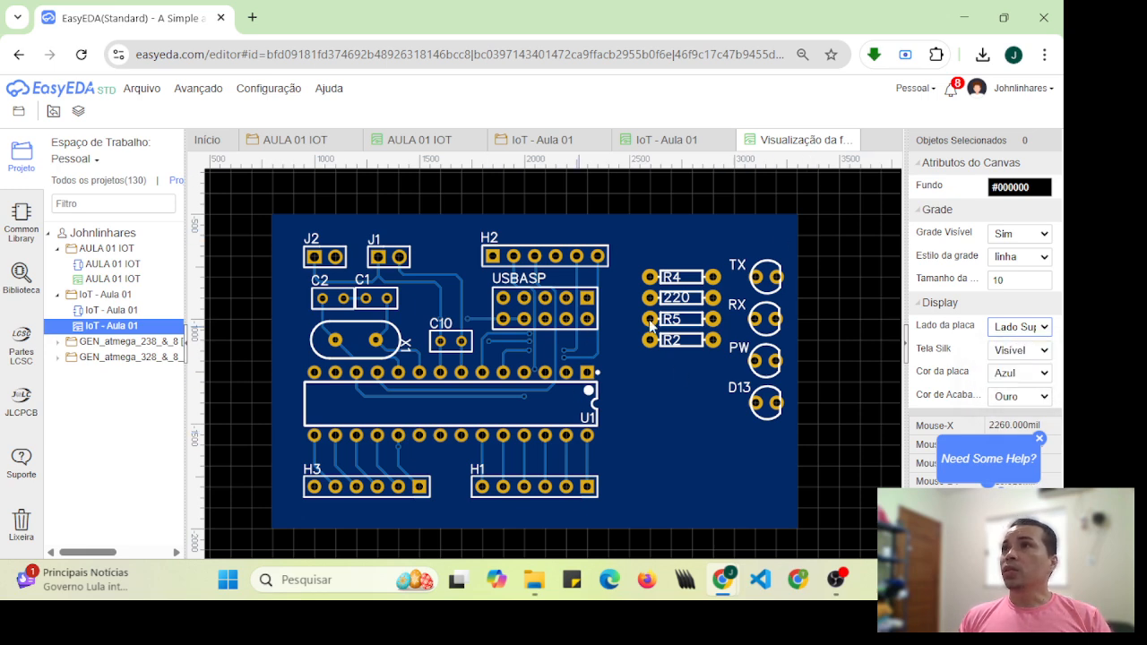
{"action": "left_click", "coordinate": [848, 140]}
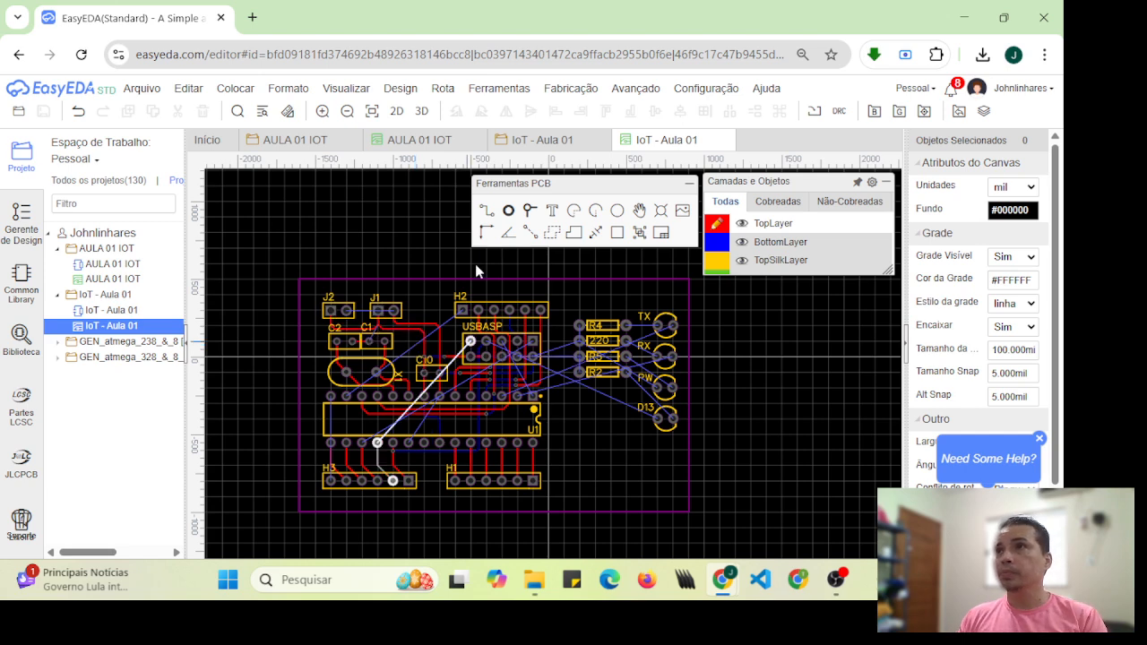
Step: Export the board as a merged-layer PDF with only TopSilkLayer, ContornoDaPlaca, Camada Múltipla and Buraco included
{"action": "left_click", "coordinate": [142, 88]}
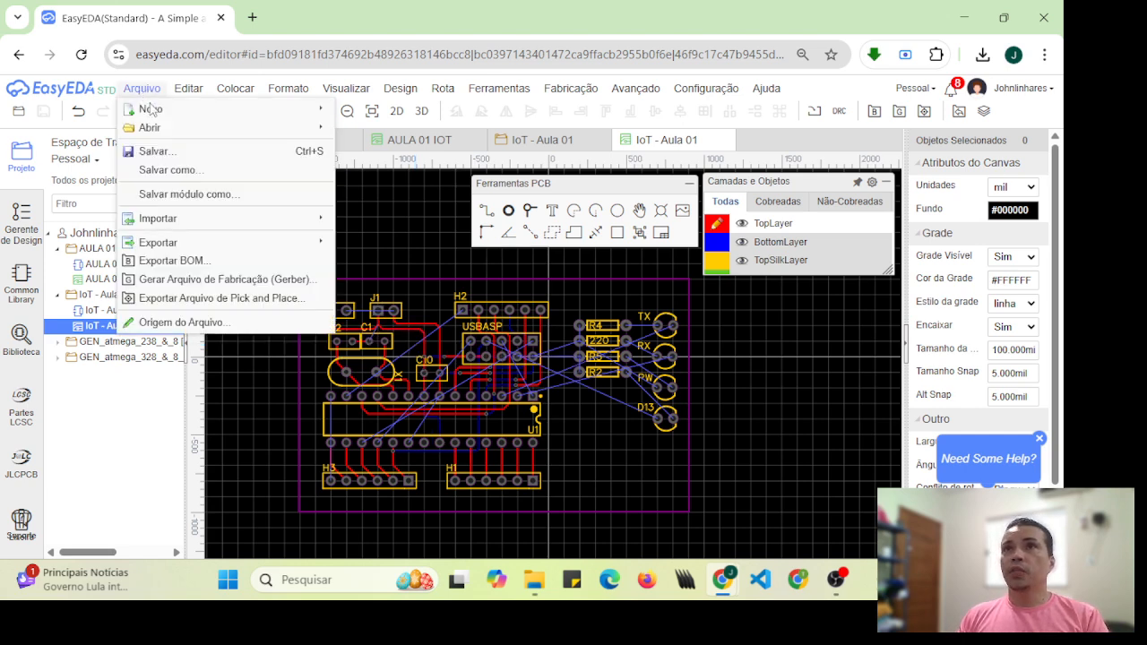
{"action": "mouse_move", "coordinate": [183, 244]}
{"action": "left_click", "coordinate": [368, 242]}
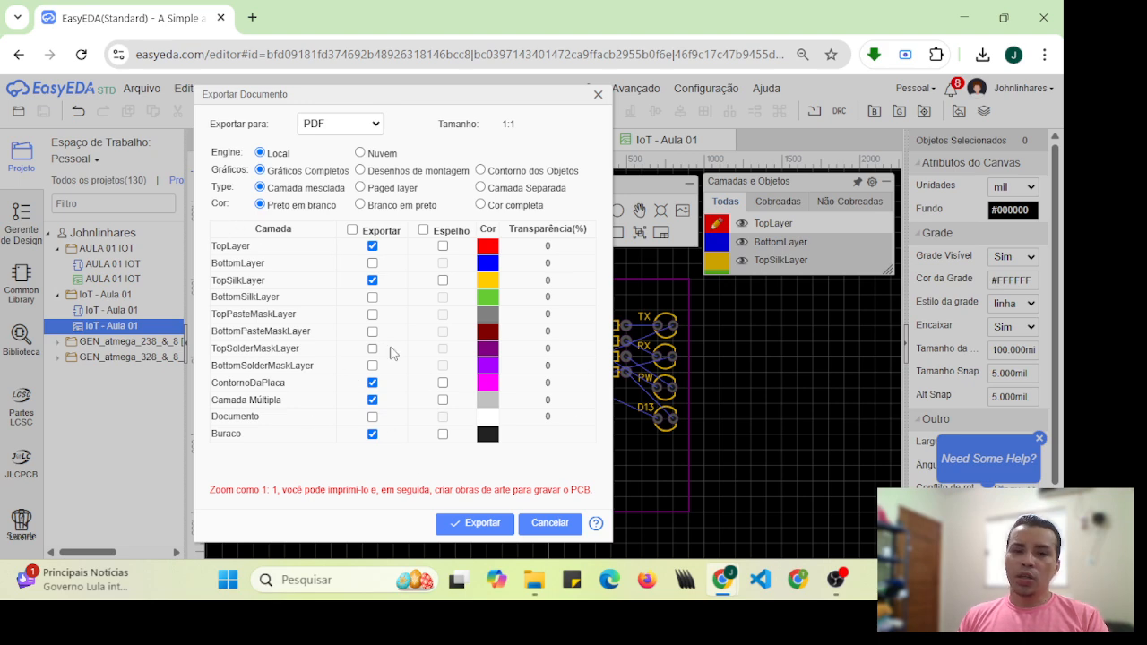
{"action": "left_click", "coordinate": [372, 262]}
{"action": "left_click", "coordinate": [372, 279]}
{"action": "left_click", "coordinate": [372, 263]}
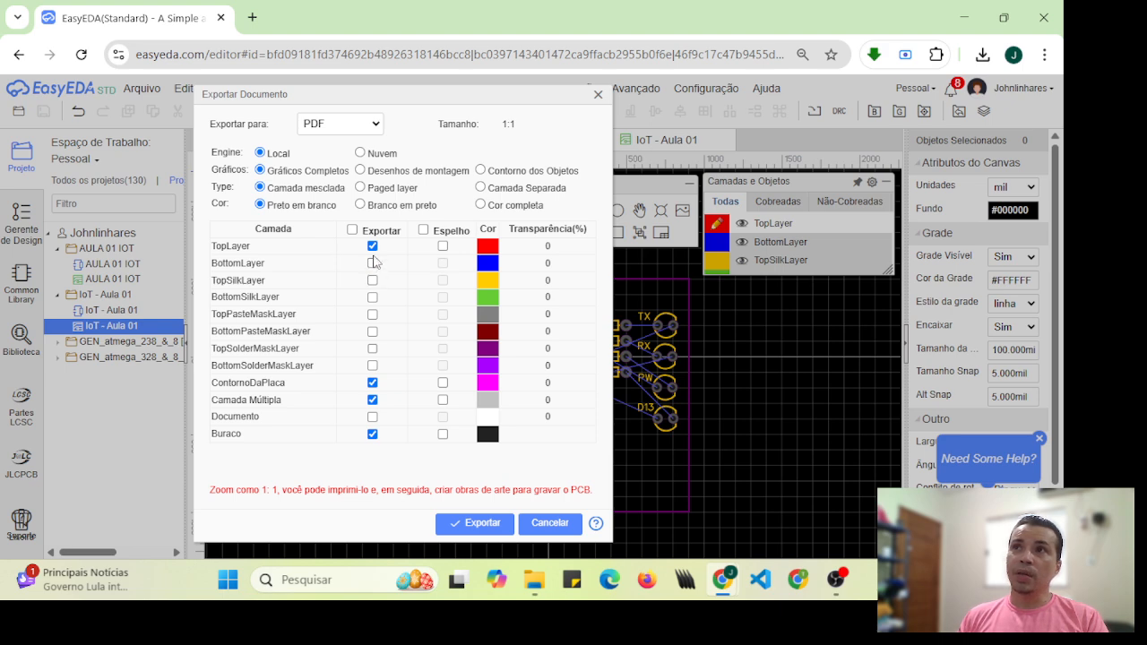
{"action": "left_click", "coordinate": [372, 245]}
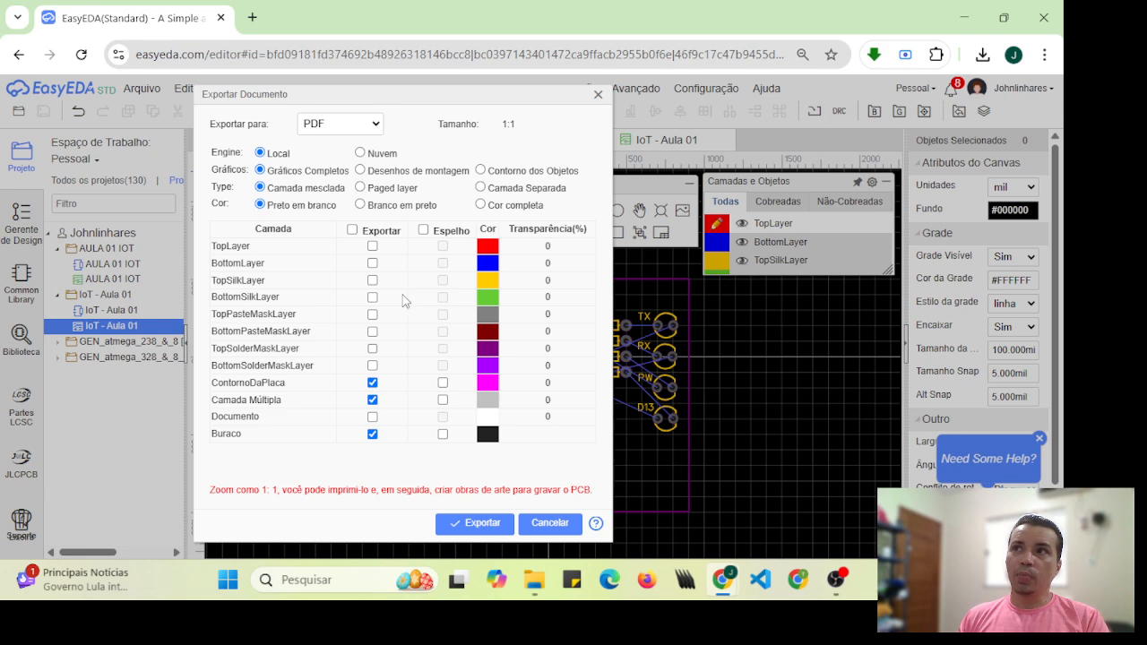
{"action": "left_click", "coordinate": [372, 280]}
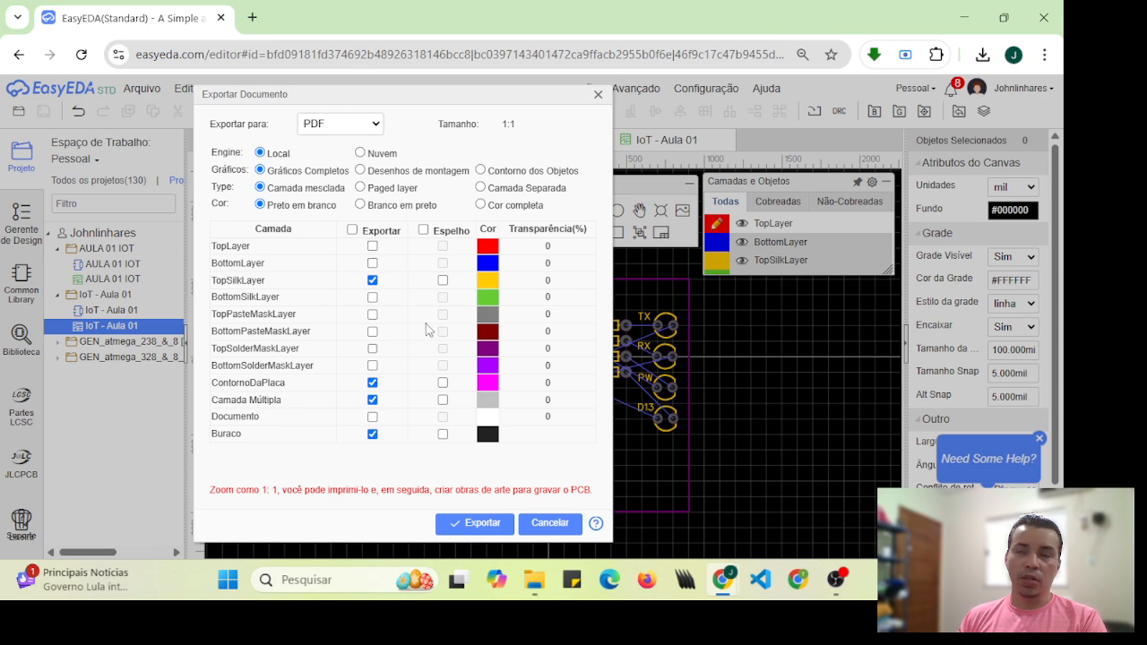
{"action": "left_click", "coordinate": [476, 520]}
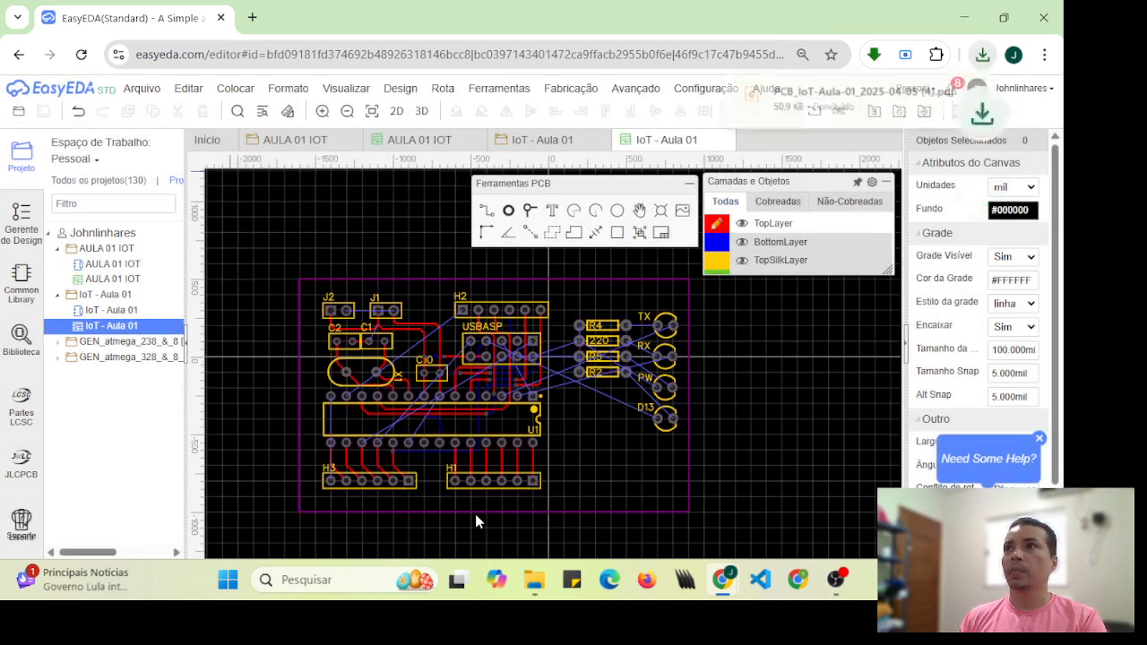
Step: Open the exported silkscreen PDF, examine the component outlines and labels, and close it
{"action": "left_click", "coordinate": [805, 83]}
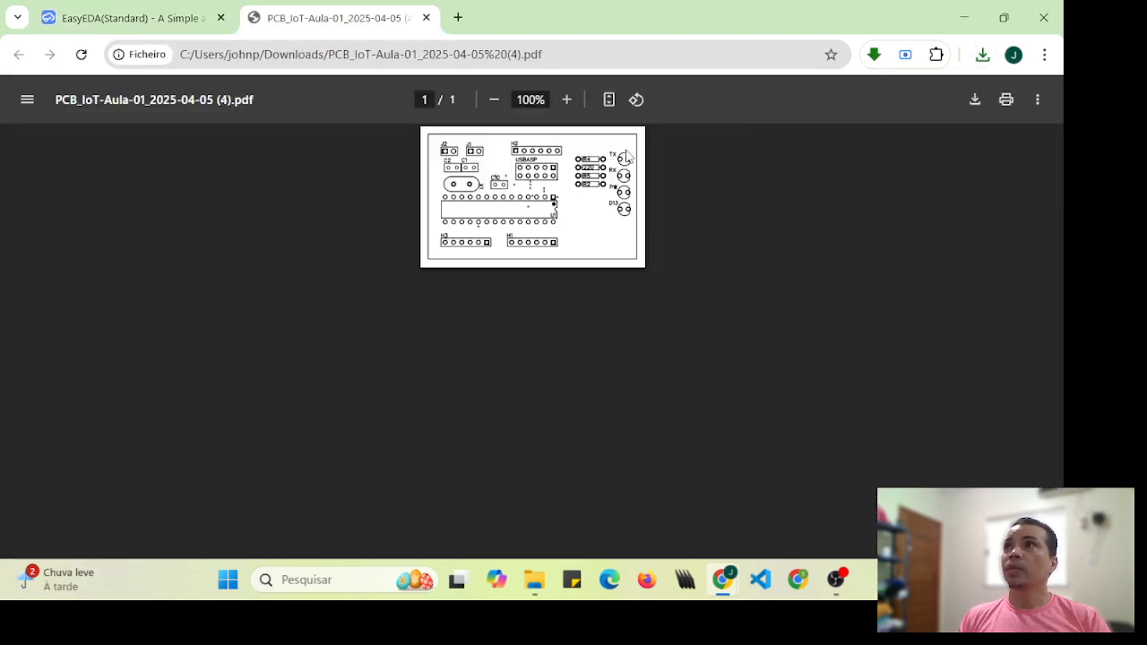
{"action": "scroll", "coordinate": [587, 162], "scroll_direction": "up", "scroll_amount": 5, "text": "ctrl"}
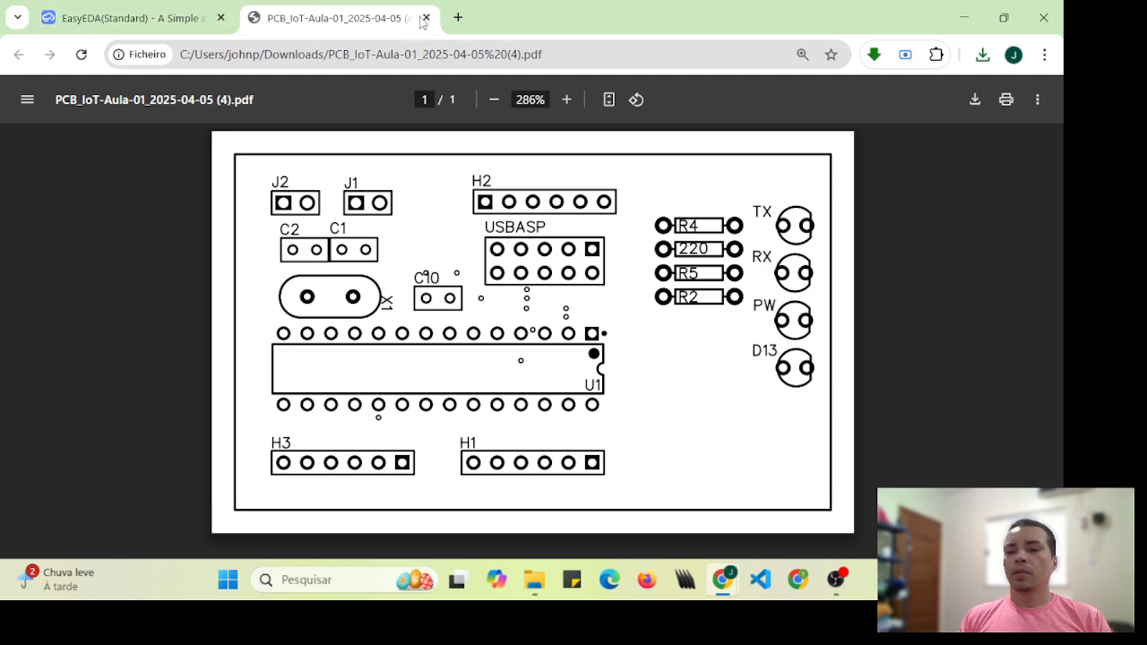
{"action": "left_click", "coordinate": [426, 18]}
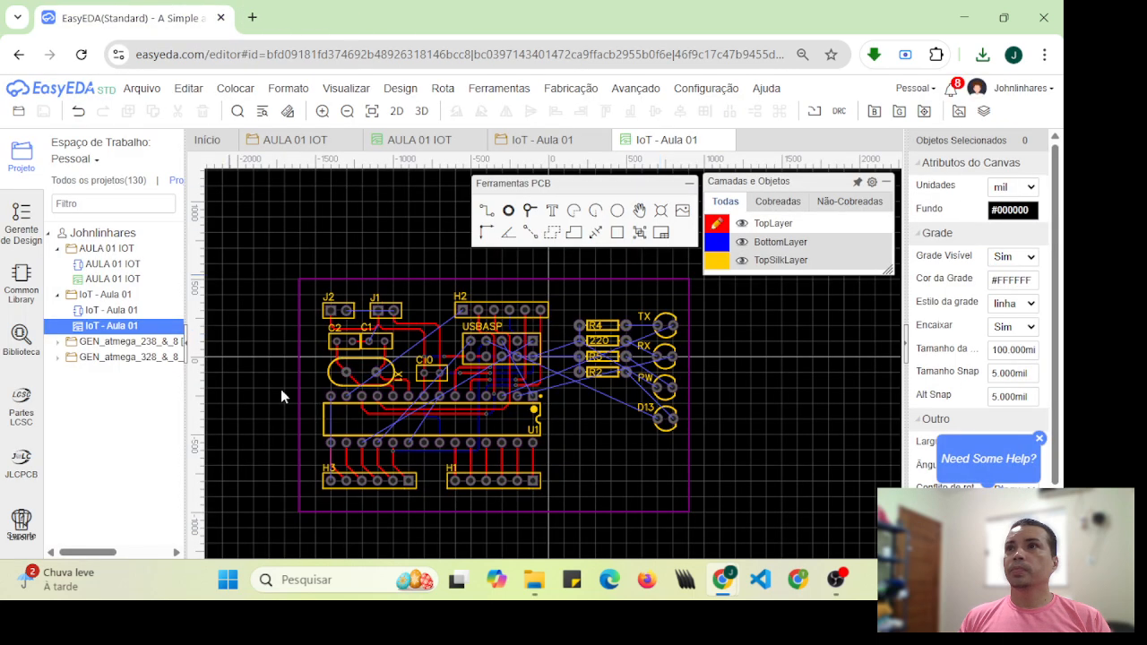
Step: Export the board as a PDF with only TopLayer, ContornoDaPlaca, Camada Múltipla and Buraco included, leaving out TopSilkLayer
{"action": "left_click", "coordinate": [142, 88]}
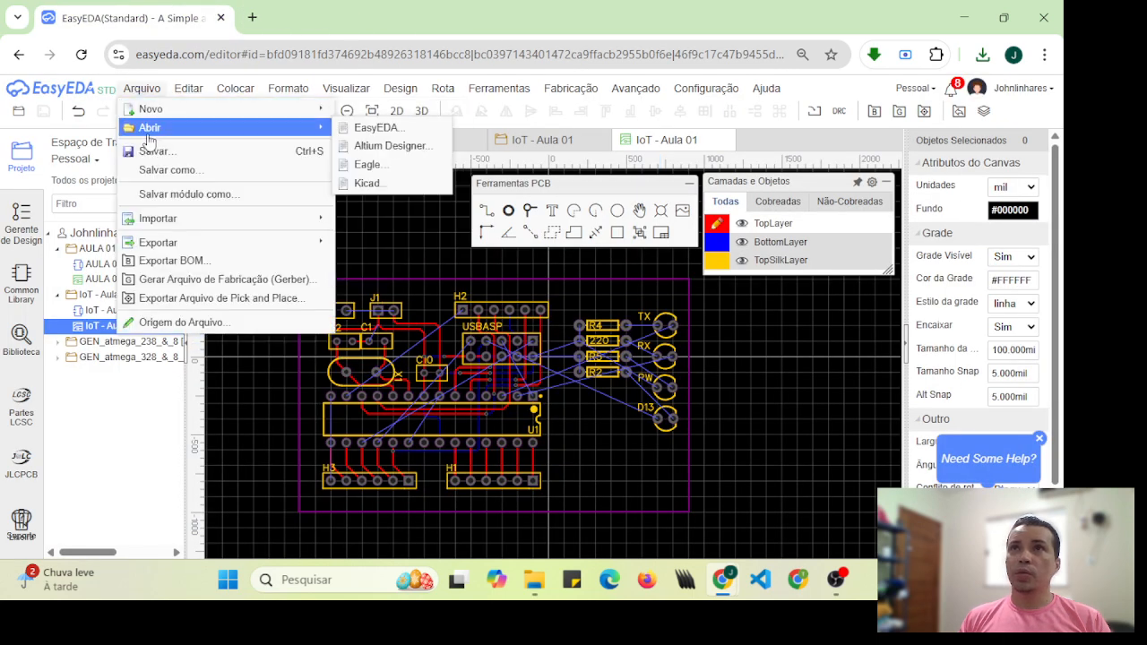
{"action": "mouse_move", "coordinate": [188, 242]}
{"action": "left_click", "coordinate": [394, 242]}
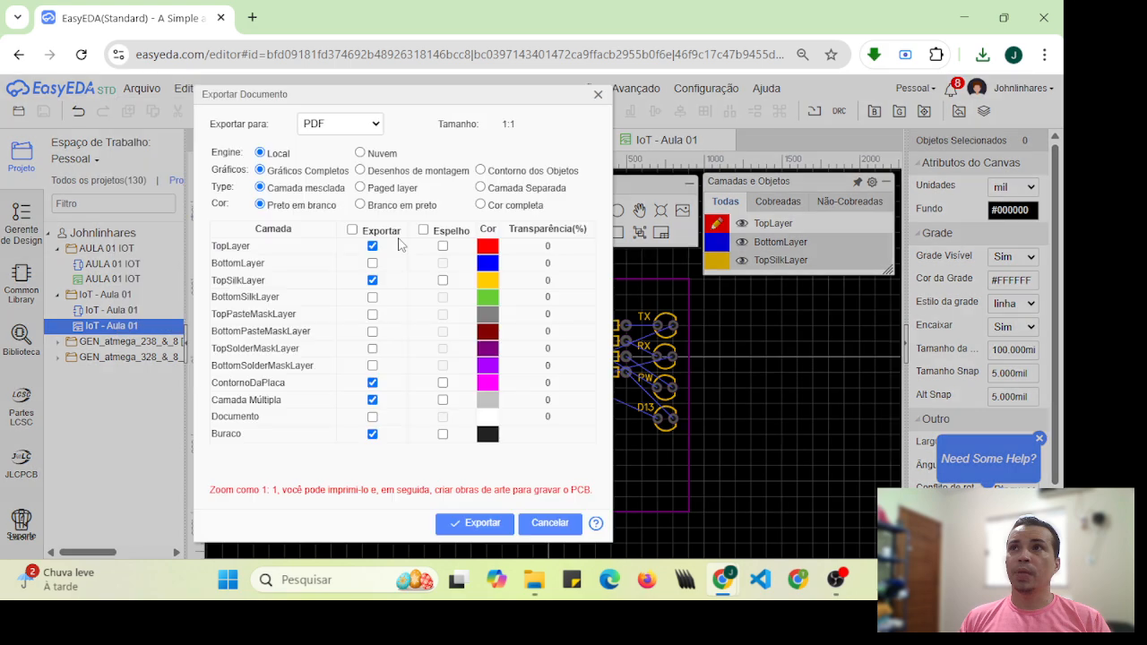
{"action": "left_click", "coordinate": [372, 282]}
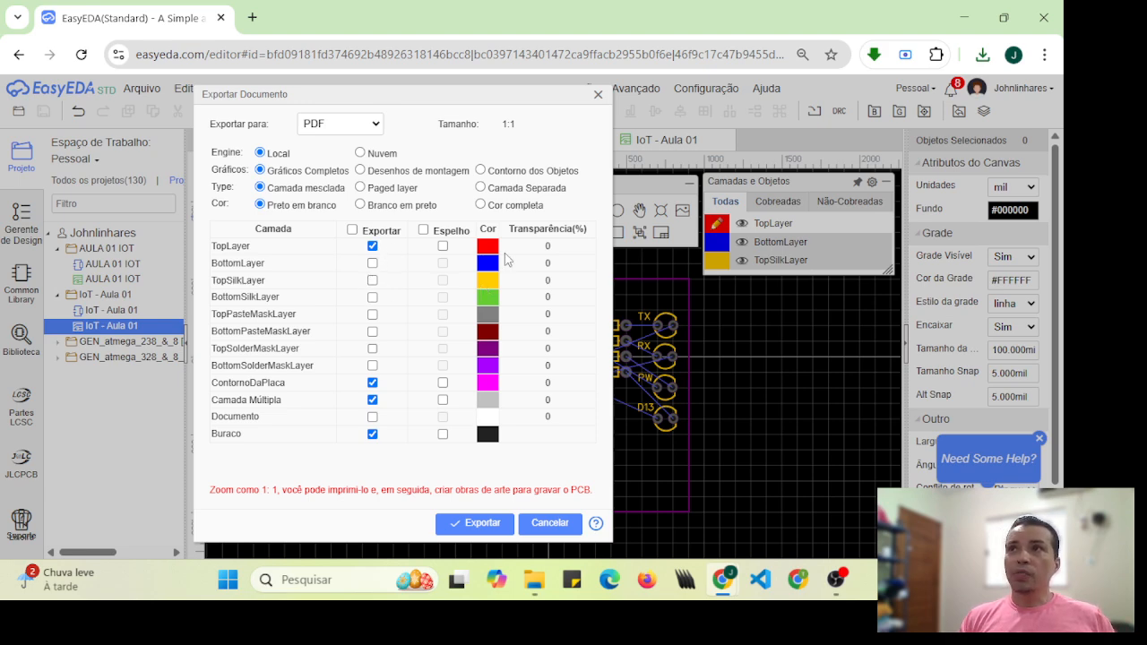
{"action": "left_click", "coordinate": [475, 527]}
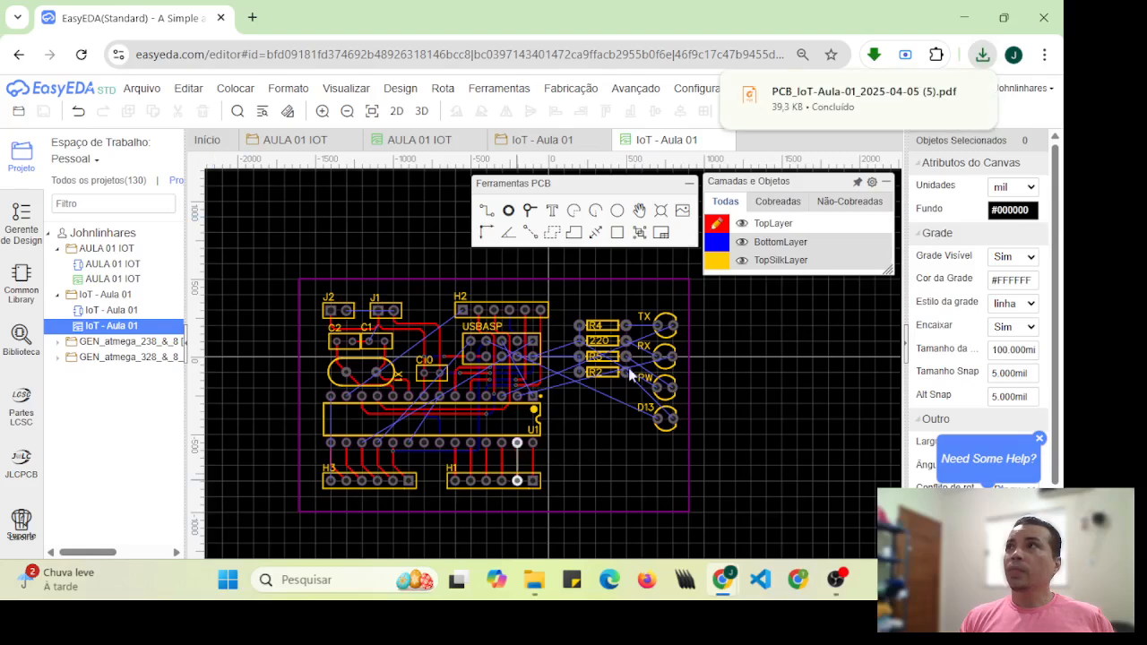
Step: Examine the exported TopLayer PDF and close it, and switch the active layer to BottomLayer and back to TopLayer to compare tracks
{"action": "left_click", "coordinate": [789, 113]}
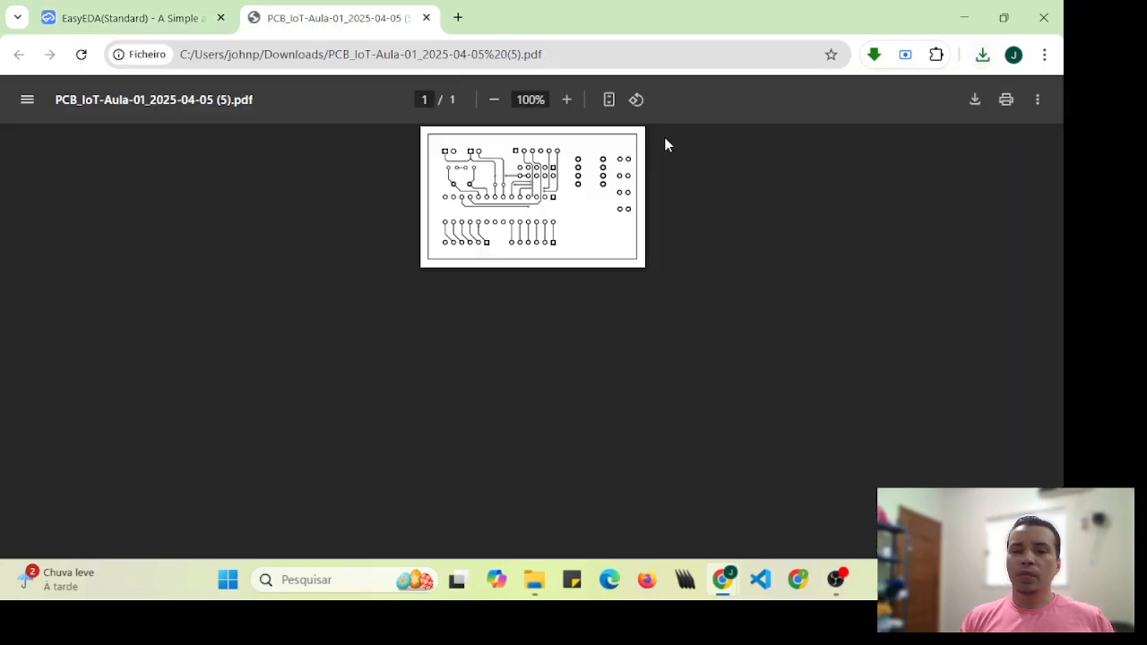
{"action": "scroll", "coordinate": [557, 193], "scroll_direction": "up", "scroll_amount": 6, "text": "ctrl"}
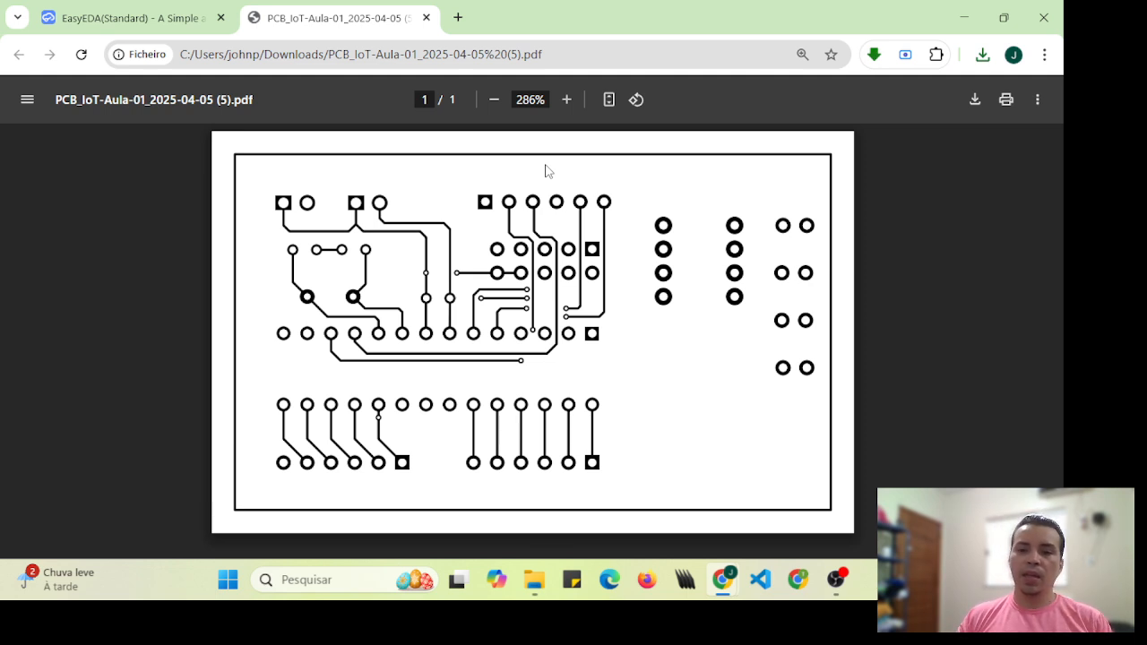
{"action": "left_click", "coordinate": [427, 17]}
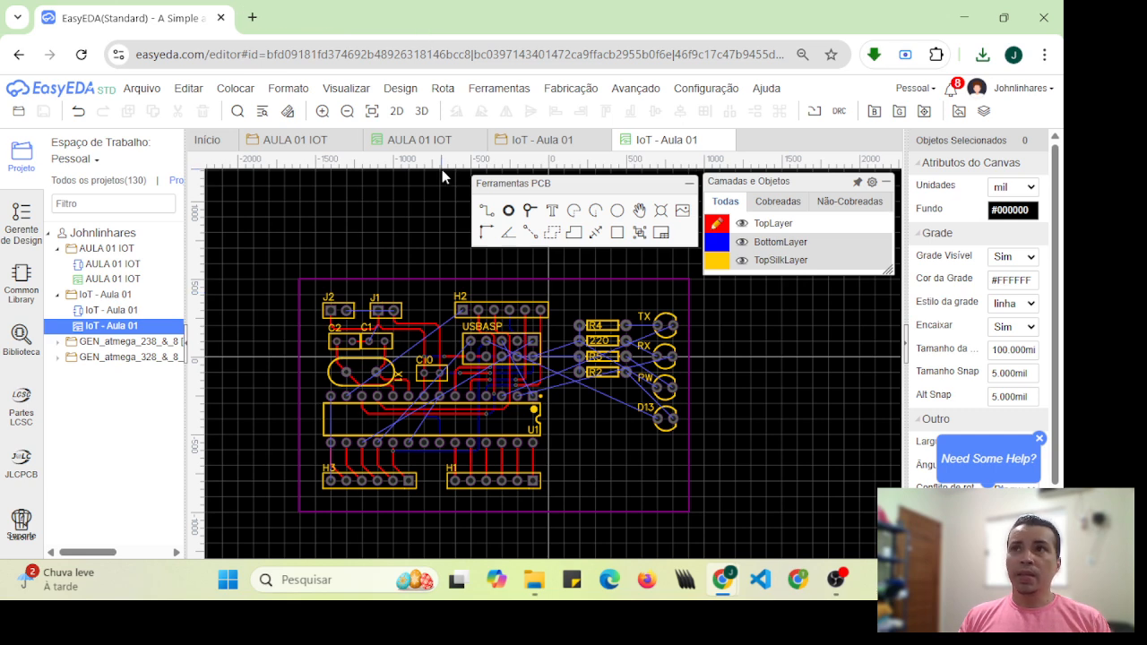
{"action": "left_click", "coordinate": [717, 243]}
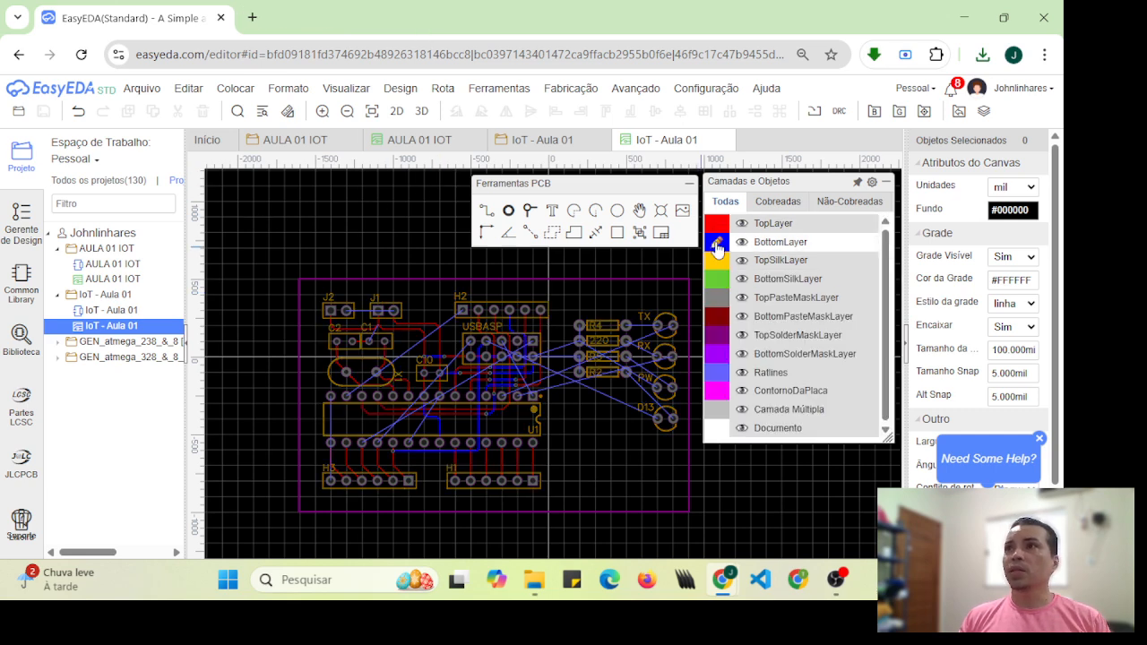
{"action": "left_click", "coordinate": [717, 223]}
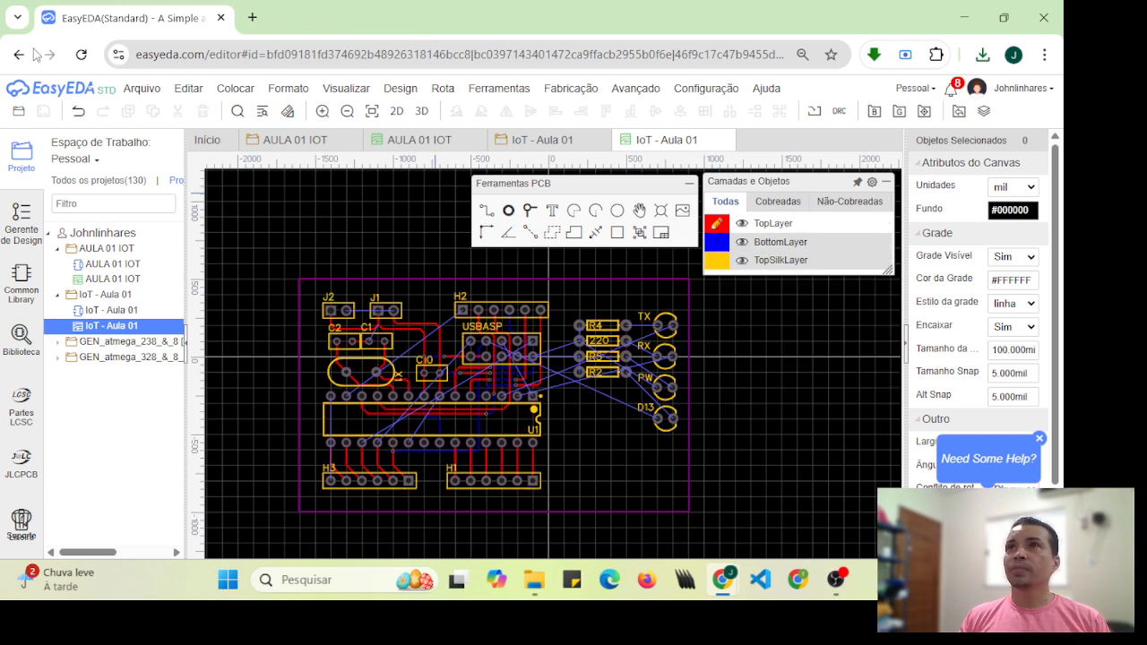
Step: Export the board as a PDF with BottomLayer, ContornoDaPlaca, Camada Múltipla and Buraco included, leaving out TopLayer and TopSilkLayer
{"action": "left_click", "coordinate": [132, 89]}
{"action": "mouse_move", "coordinate": [154, 242]}
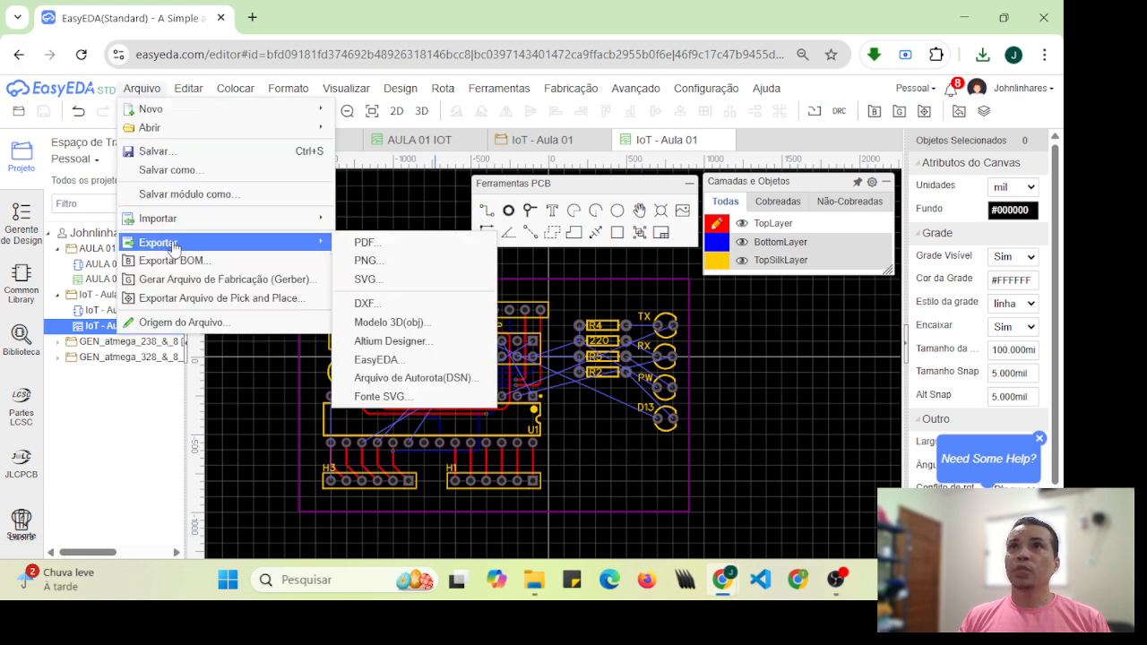
{"action": "left_click", "coordinate": [383, 246]}
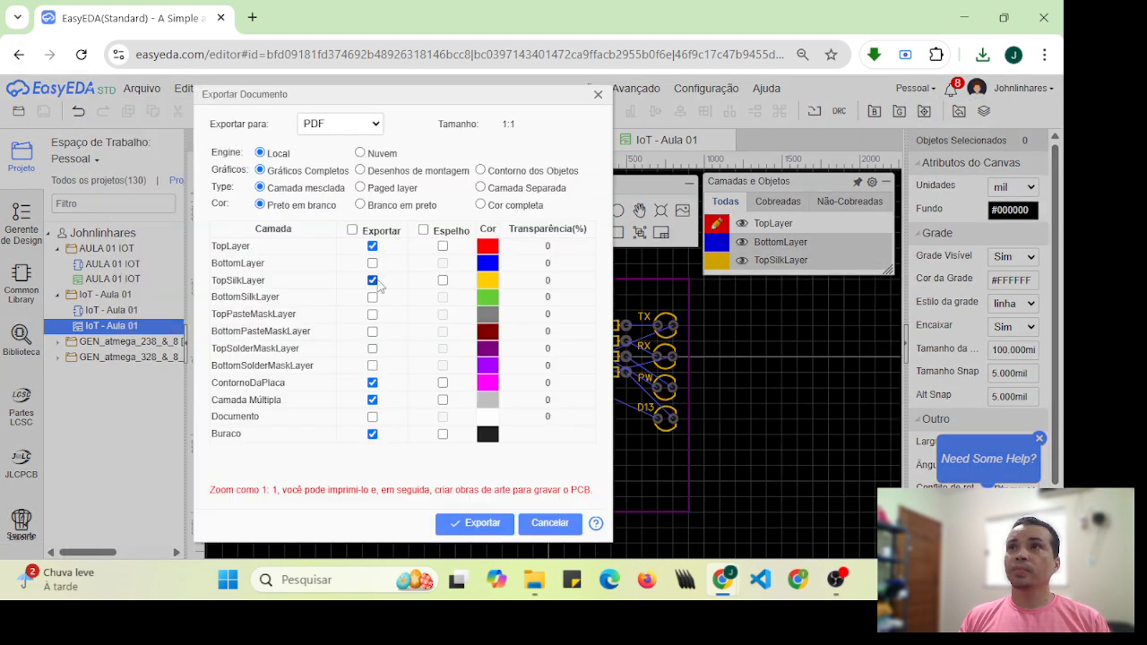
{"action": "left_click", "coordinate": [372, 280]}
{"action": "left_click", "coordinate": [371, 262]}
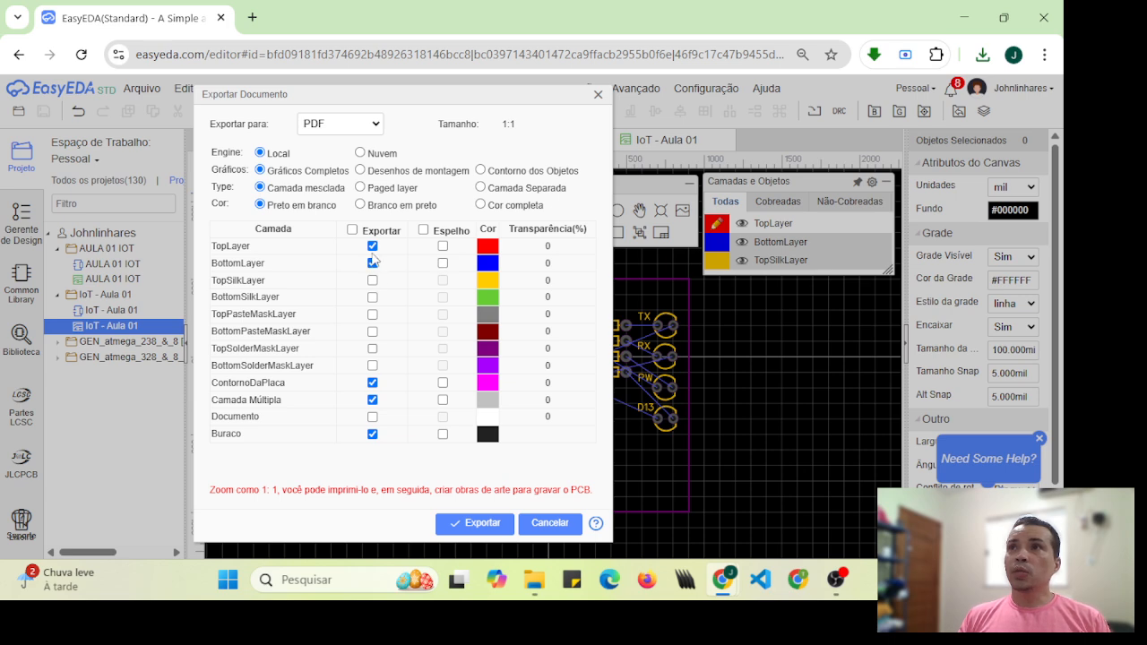
{"action": "left_click", "coordinate": [371, 245]}
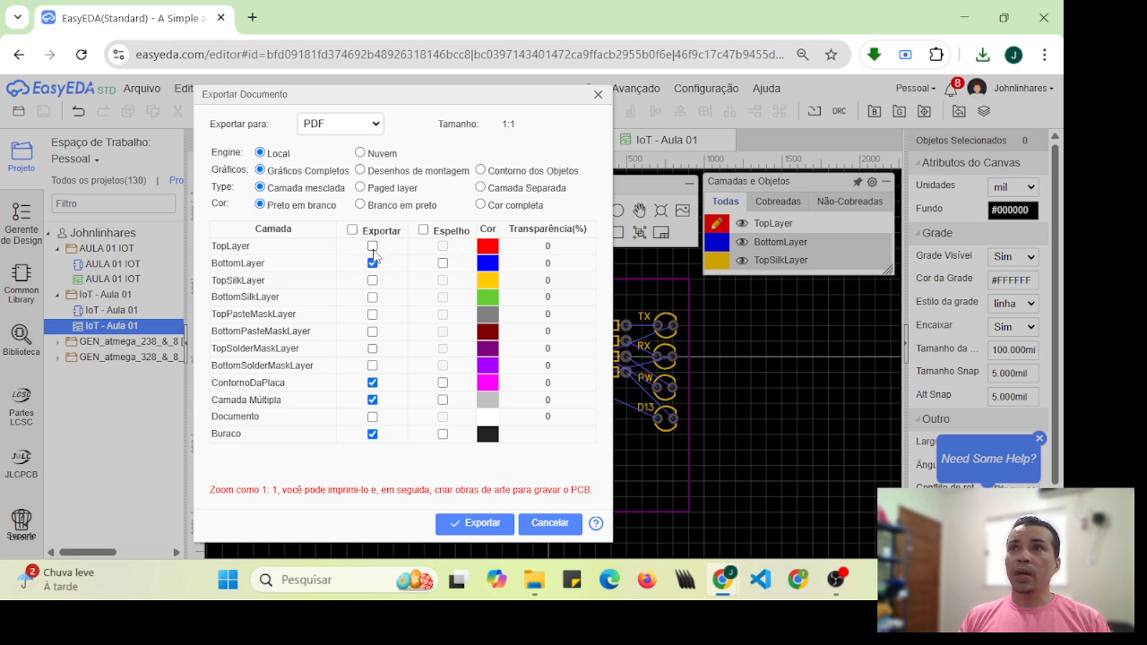
{"action": "left_click", "coordinate": [479, 522]}
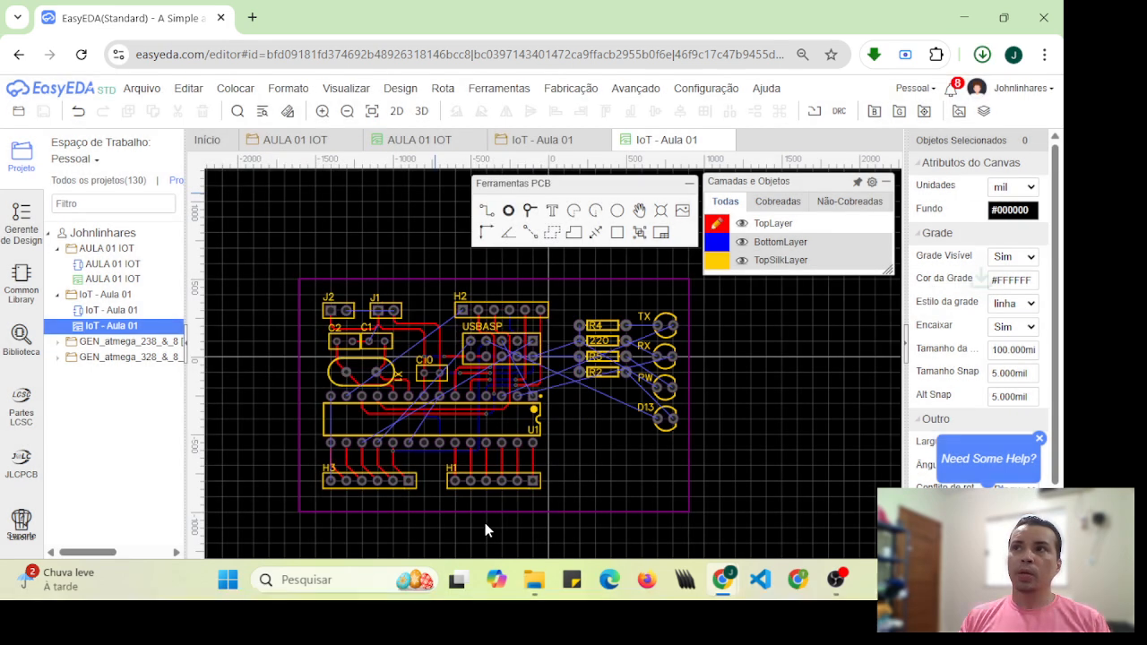
Step: Open the exported BottomLayer PDF, examine the bottom-side tracks and pads, and close it
{"action": "left_click", "coordinate": [840, 101]}
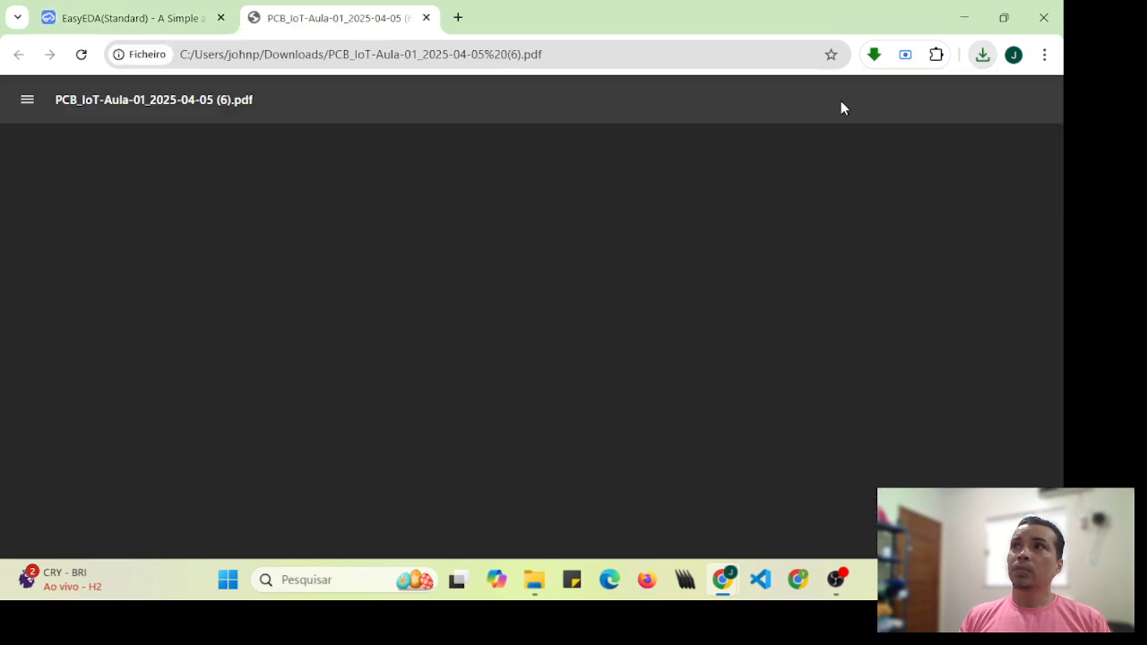
{"action": "scroll", "coordinate": [529, 156], "scroll_direction": "up", "scroll_amount": 6, "text": "ctrl"}
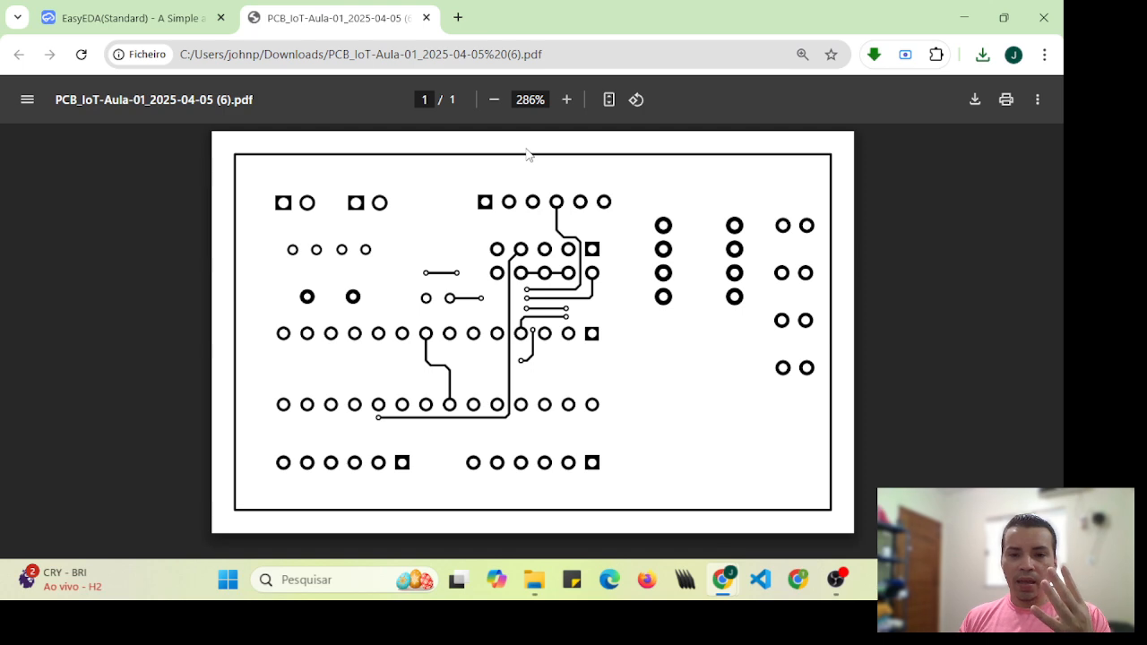
{"action": "left_click", "coordinate": [426, 17]}
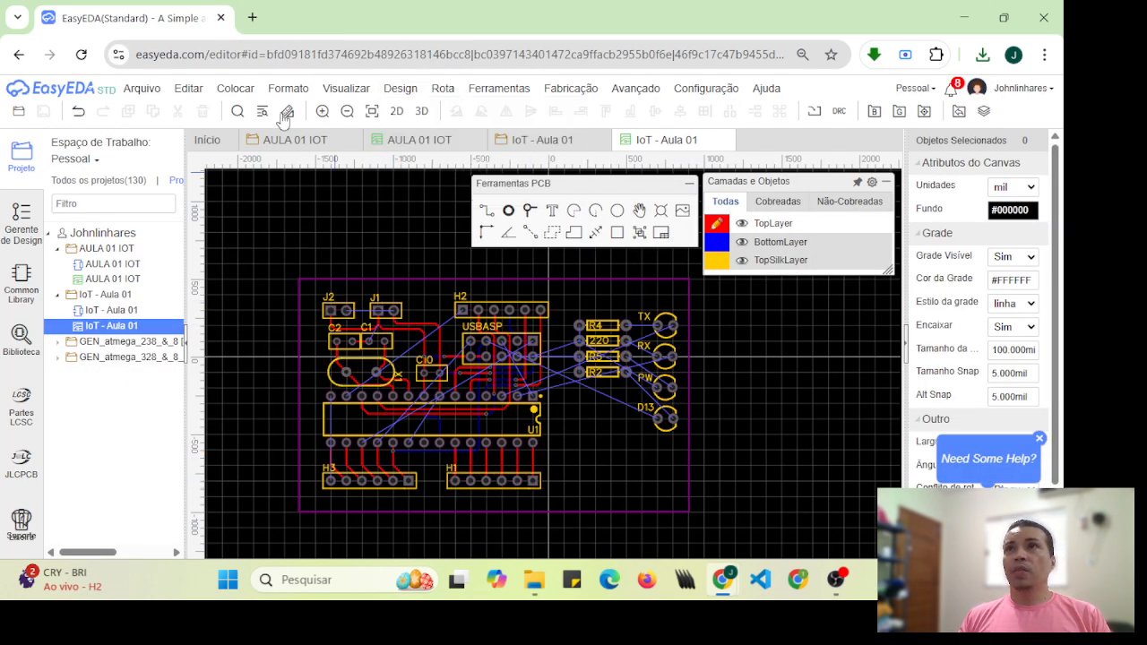
Step: Return to the IoT - Aula 01 schematic and replace the Drawn By entry in the title block with the author's name
{"action": "left_click", "coordinate": [534, 148]}
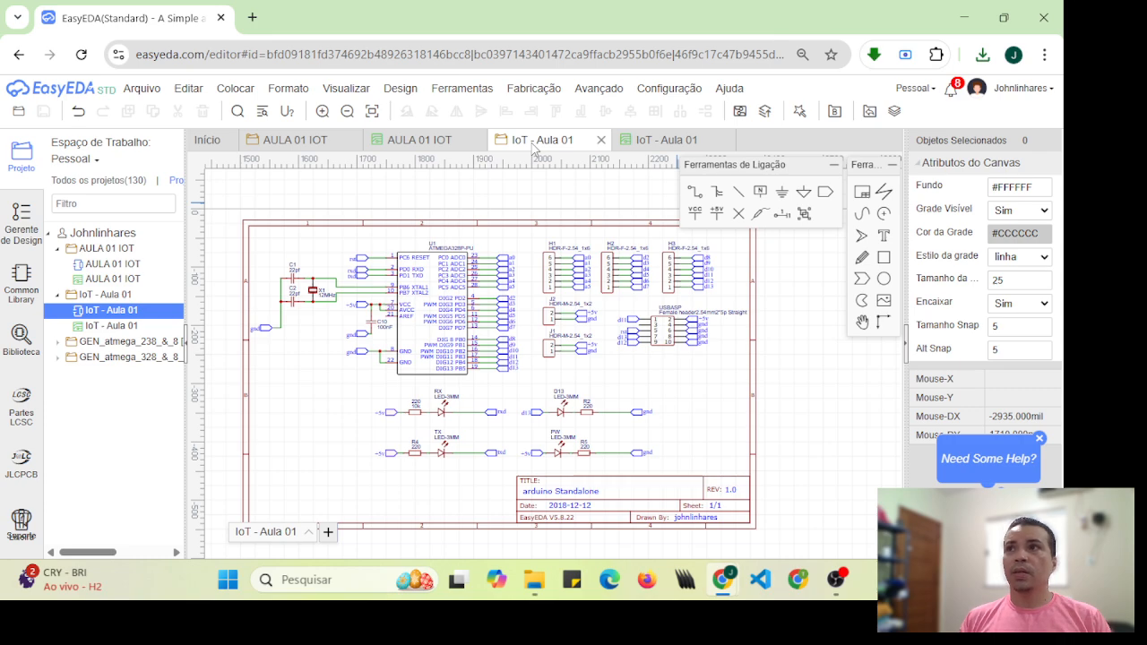
{"action": "scroll", "coordinate": [672, 534], "scroll_direction": "up", "scroll_amount": 5}
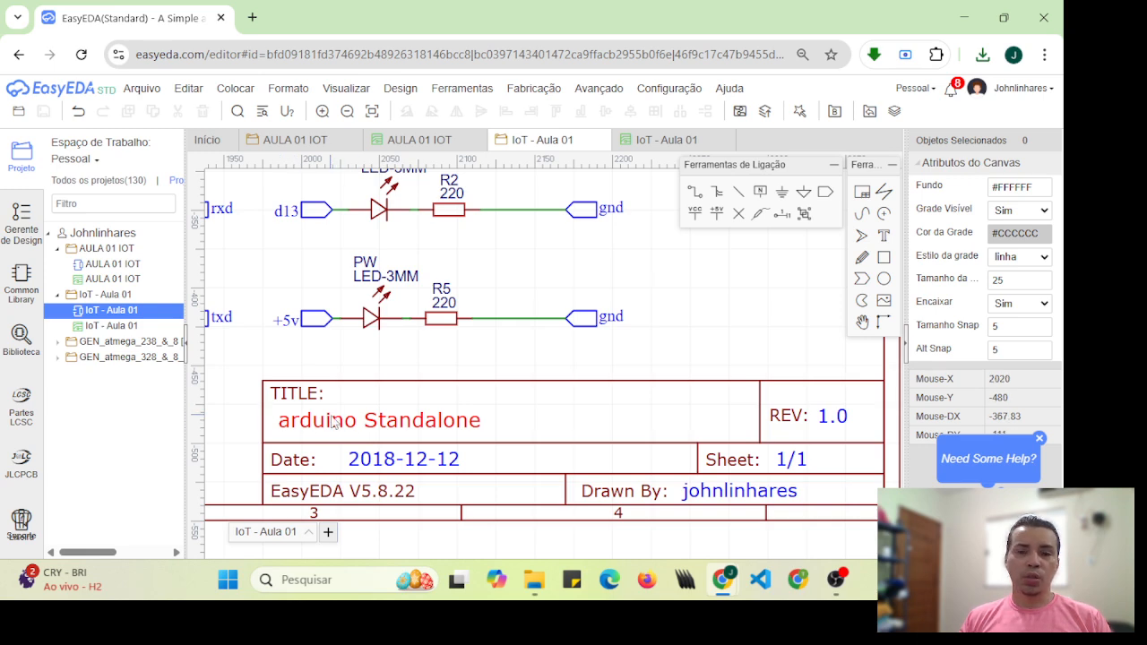
{"action": "double_click", "coordinate": [690, 498]}
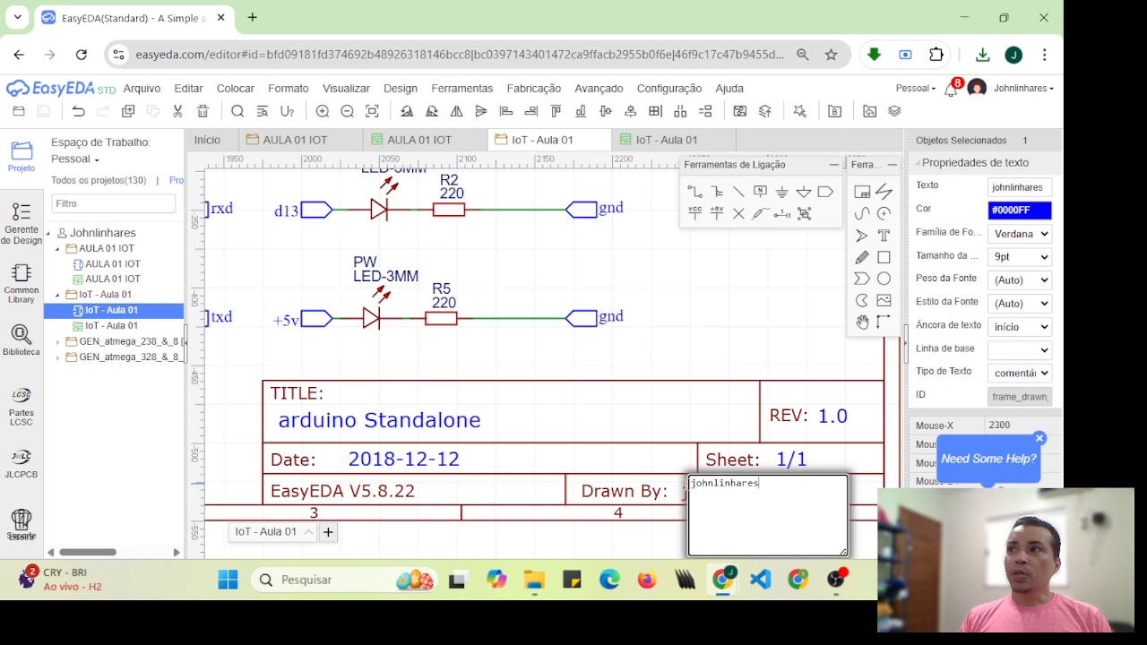
{"action": "key", "text": "ctrl+a"}
{"action": "type", "text": "John "}
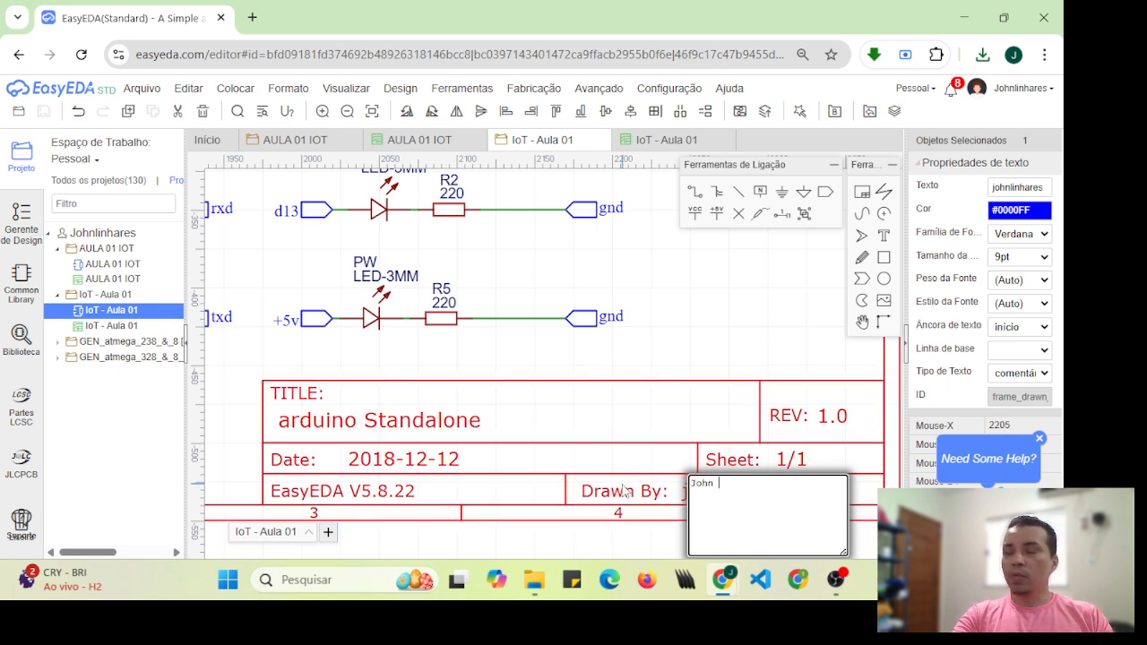
{"action": "type", "text": "Percival"}
{"action": "key", "text": "Return"}
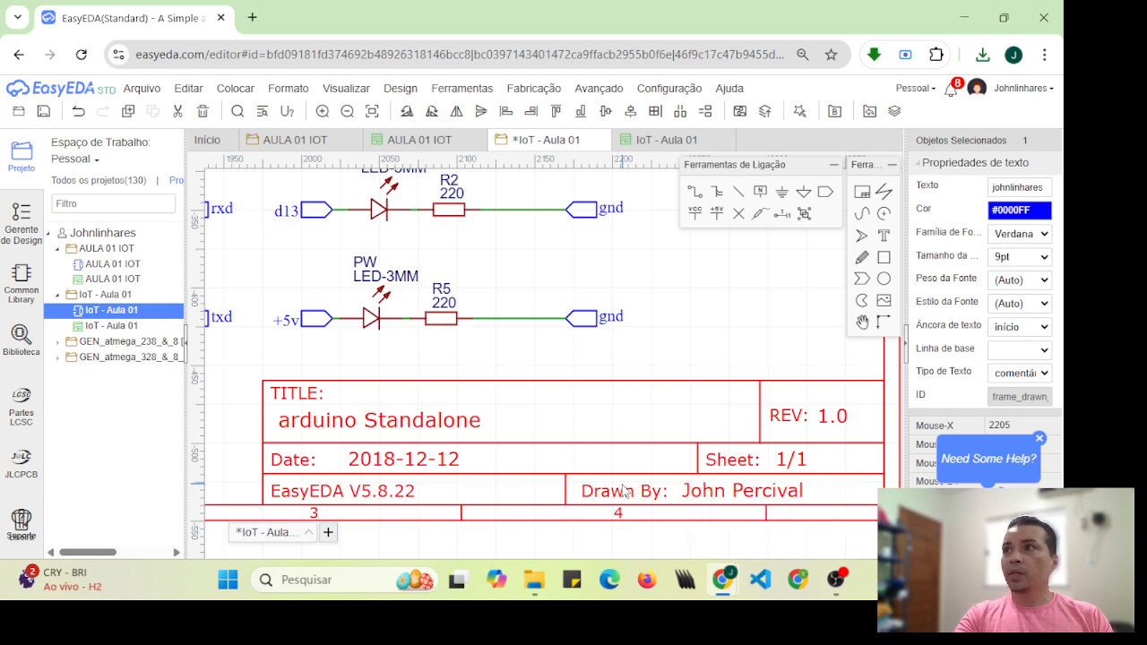
{"action": "scroll", "coordinate": [625, 492], "scroll_direction": "down", "scroll_amount": 5}
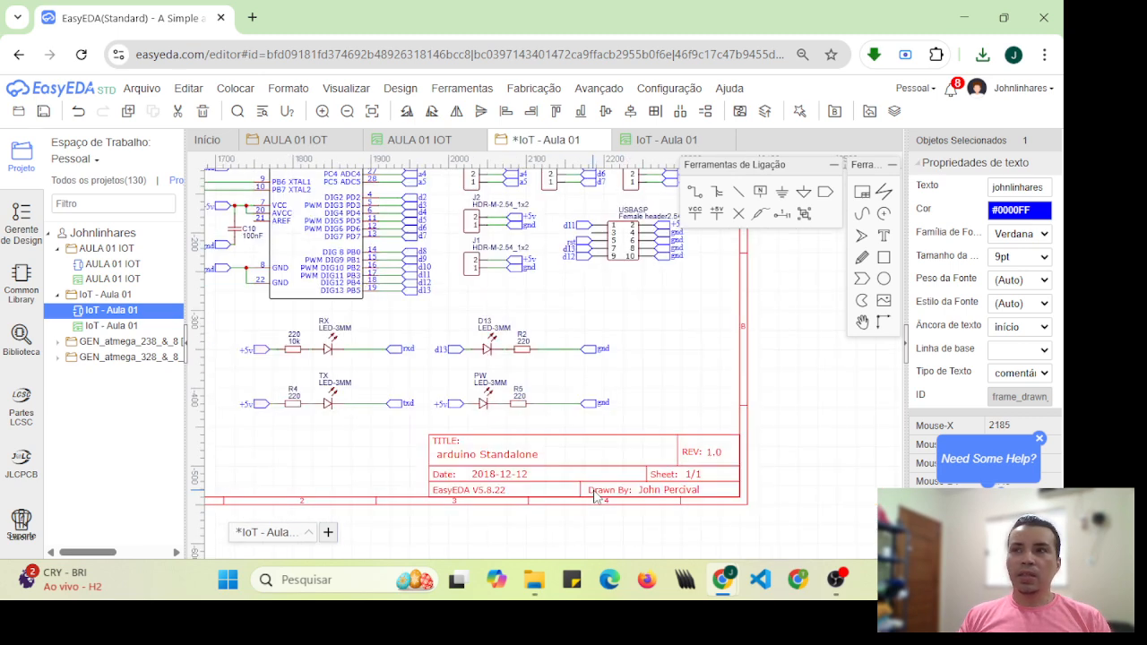
{"action": "scroll", "coordinate": [544, 415], "scroll_direction": "up", "scroll_amount": 2}
{"action": "right_click_drag", "start_coordinate": [793, 476], "coordinate": [811, 433]}
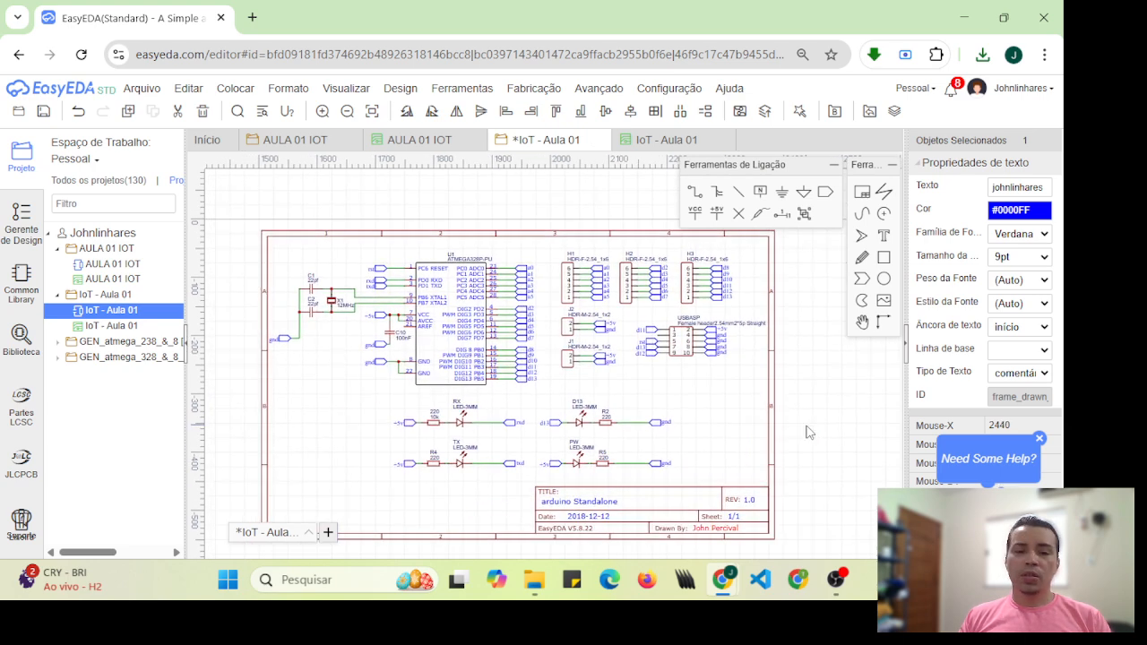